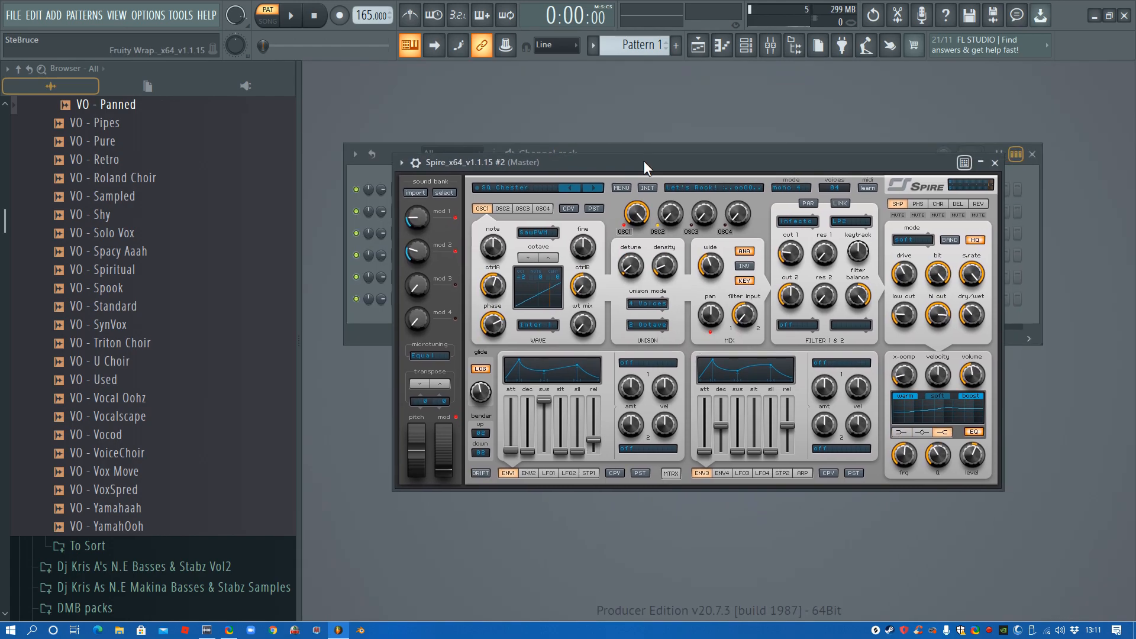
Step: Initialise the Spire patch and play a few notes to hear the default sound
left_click(651, 188)
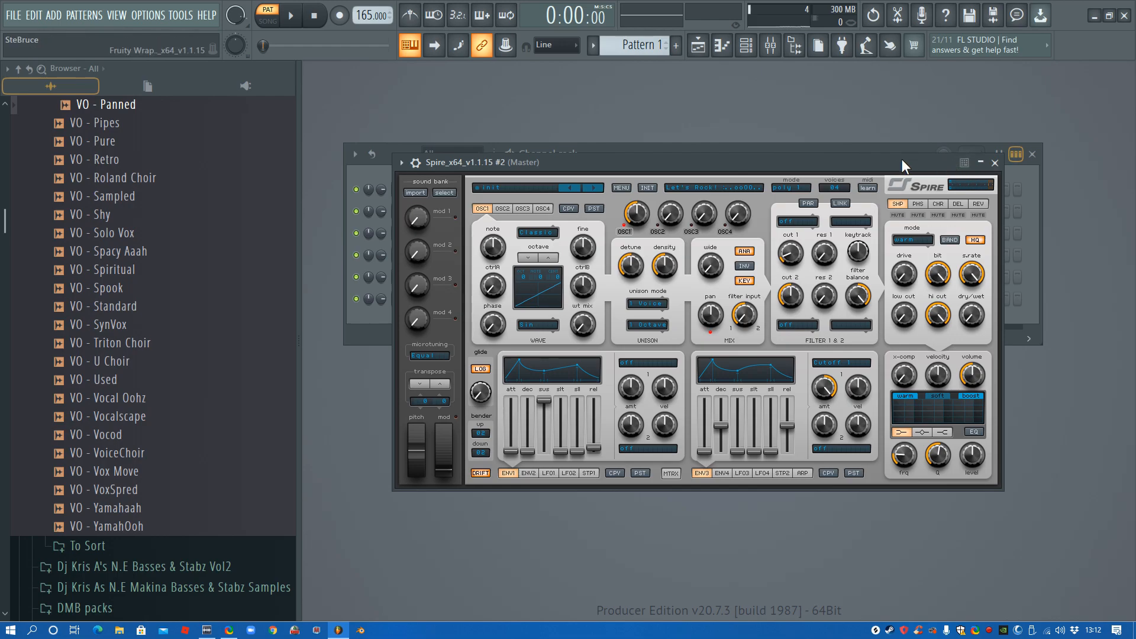
key("b")
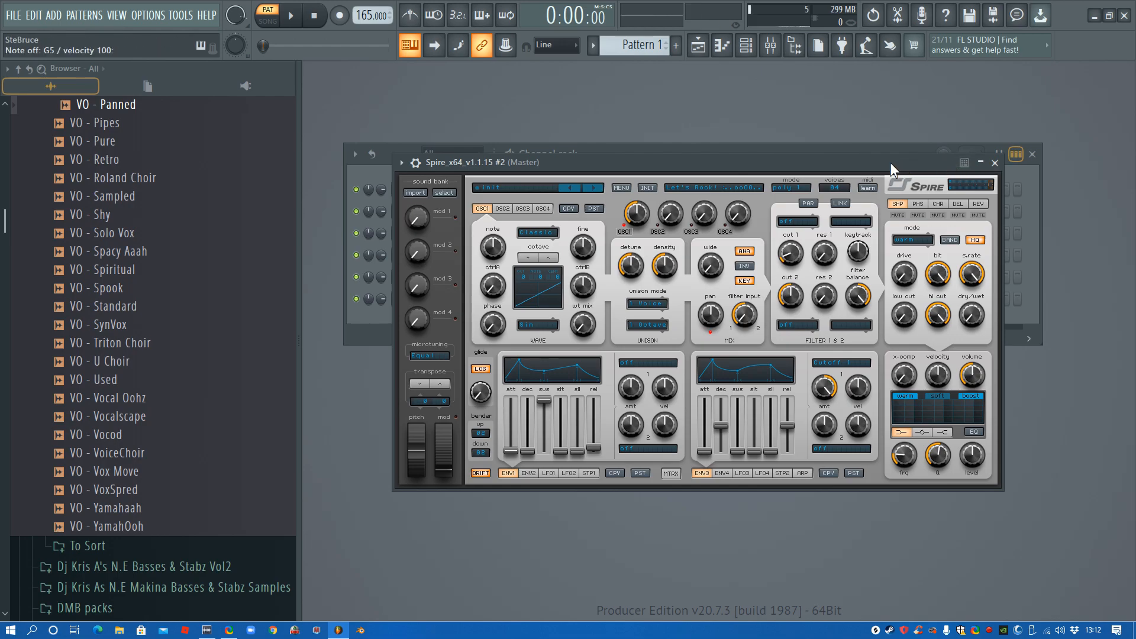
key("n")
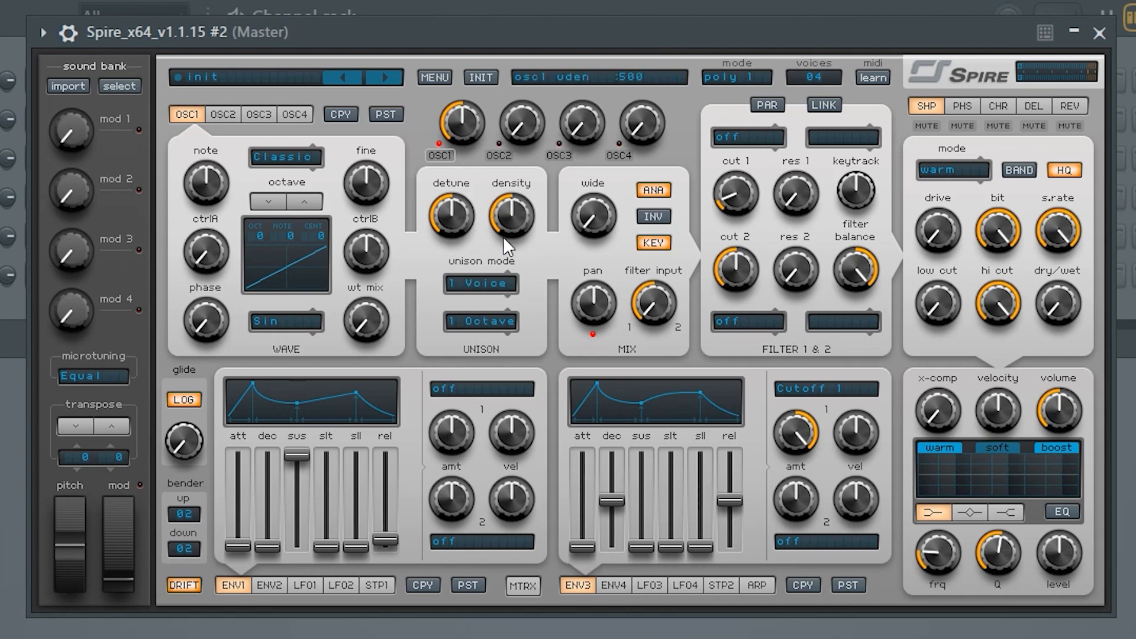
Step: Set oscillator 1's unison mode to 9 Voices and raise its wide amount to 1000
left_click(475, 279)
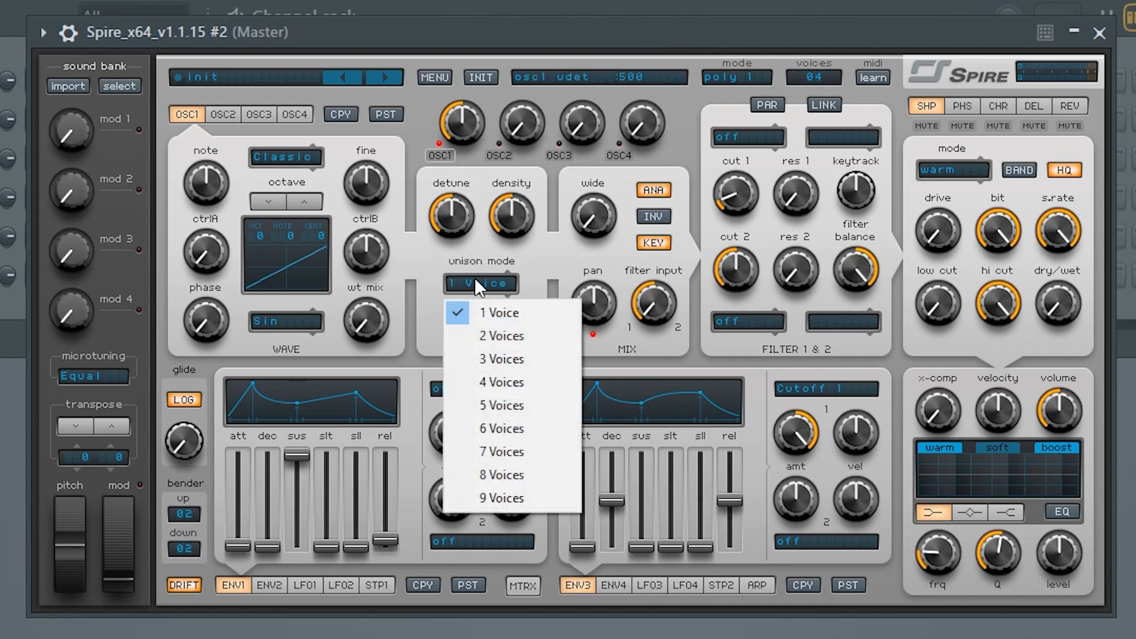
left_click(501, 492)
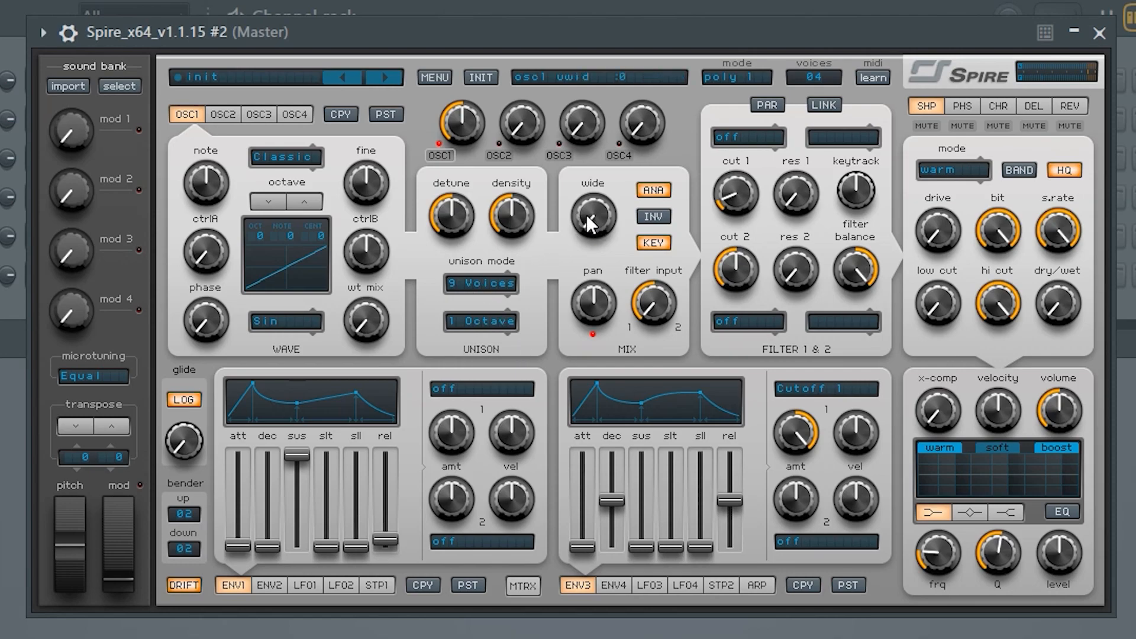
left_click_drag(592, 218, 592, 130)
Step: In the delay effect, raise the dry/wet mix and color, adjust the width, and set the right delay time to 1/4
left_click(1038, 105)
left_click_drag(1059, 317, 1071, 200)
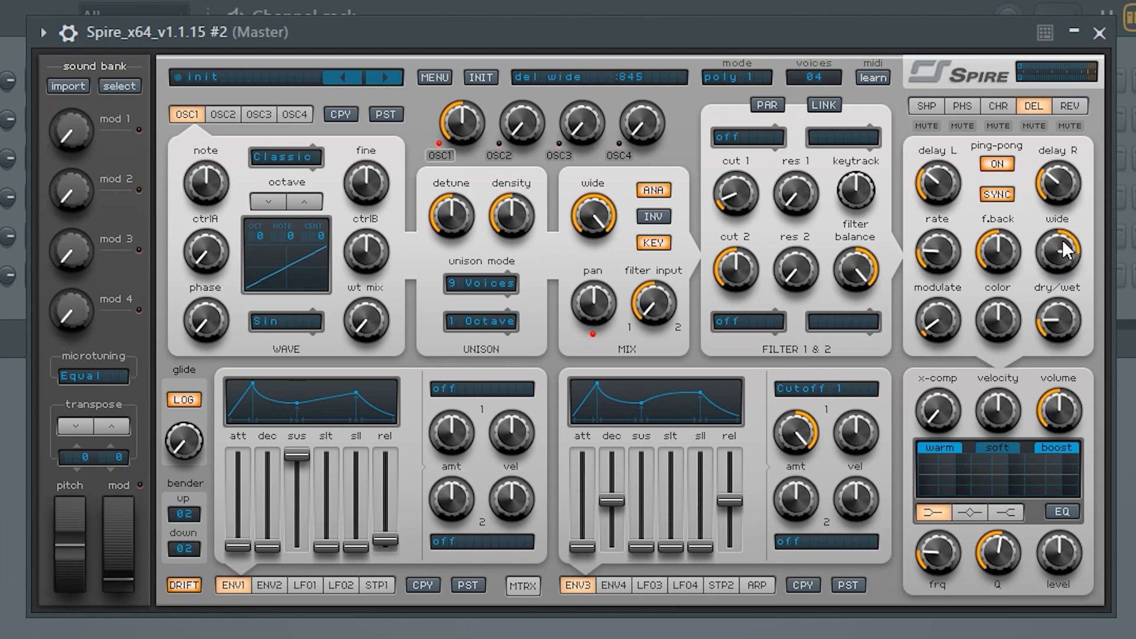
left_click_drag(1063, 239, 1064, 242)
left_click_drag(1056, 248, 1059, 261)
left_click_drag(1064, 176, 1068, 161)
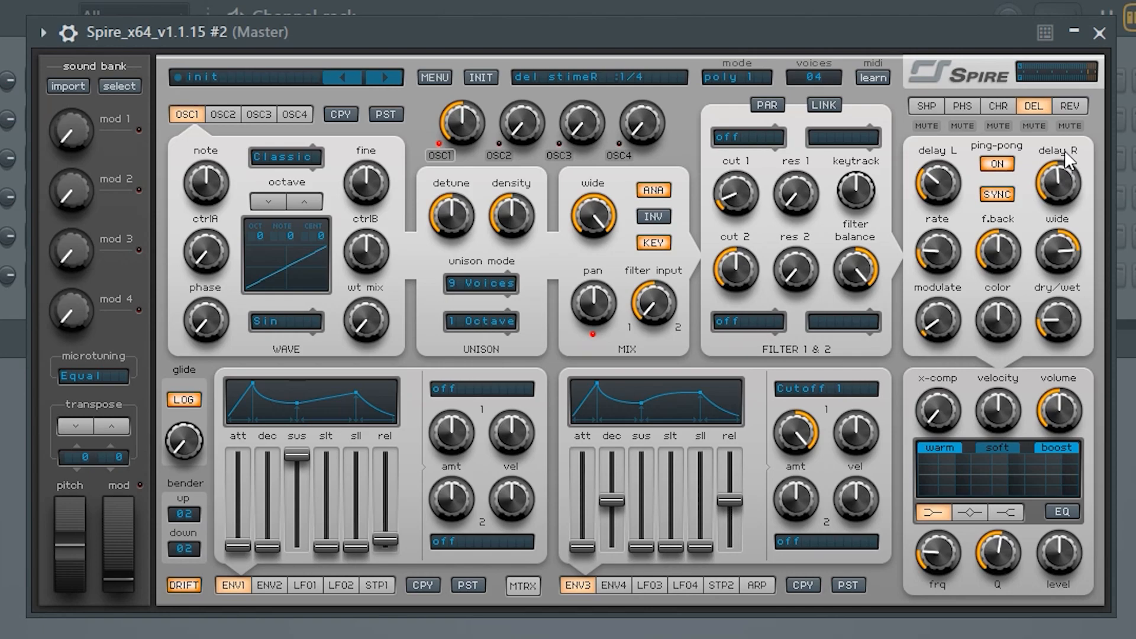
left_click_drag(999, 319, 1007, 291)
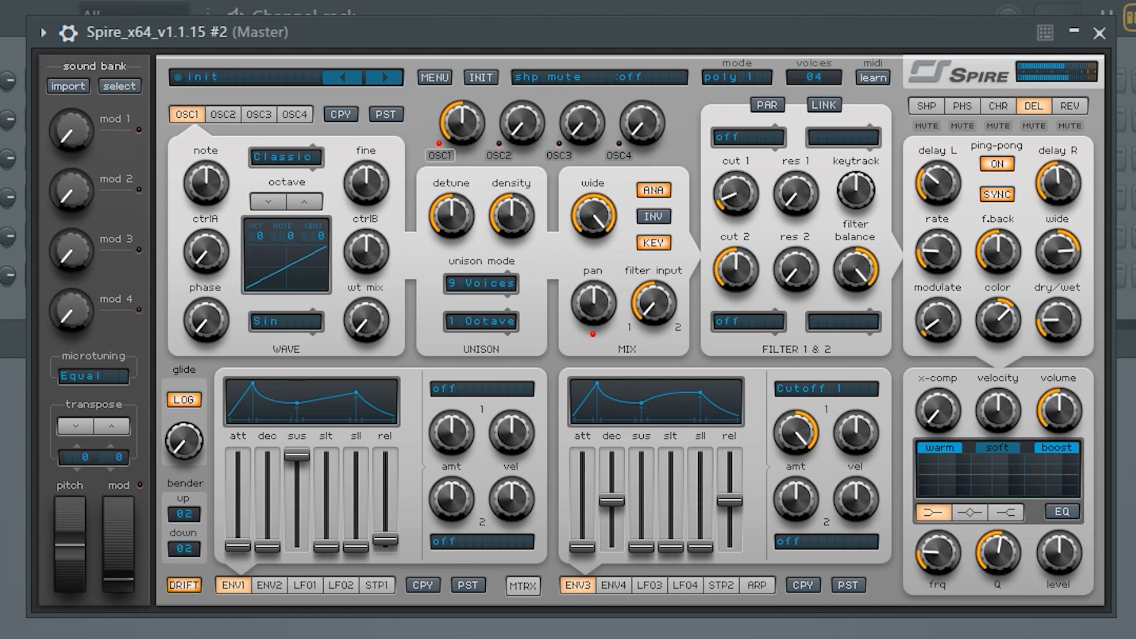
Step: Raise the reverb's dry/wet mix, and try a longer attack on envelope 1 before resetting it to 0
left_click(1069, 107)
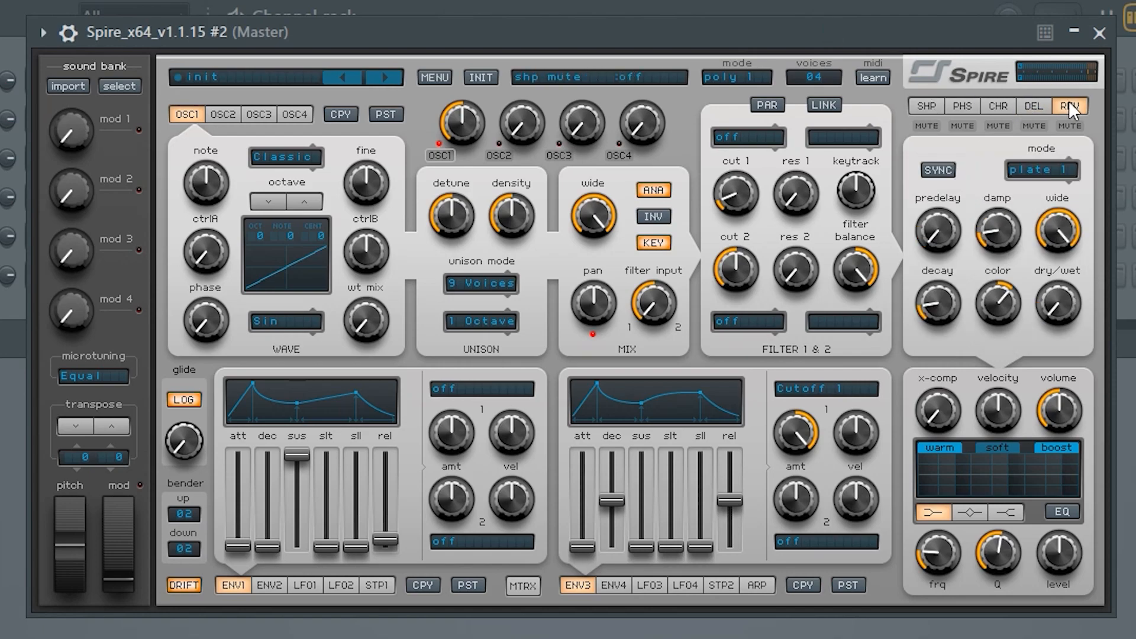
left_click_drag(1057, 304, 1047, 246)
left_click_drag(240, 551, 243, 530)
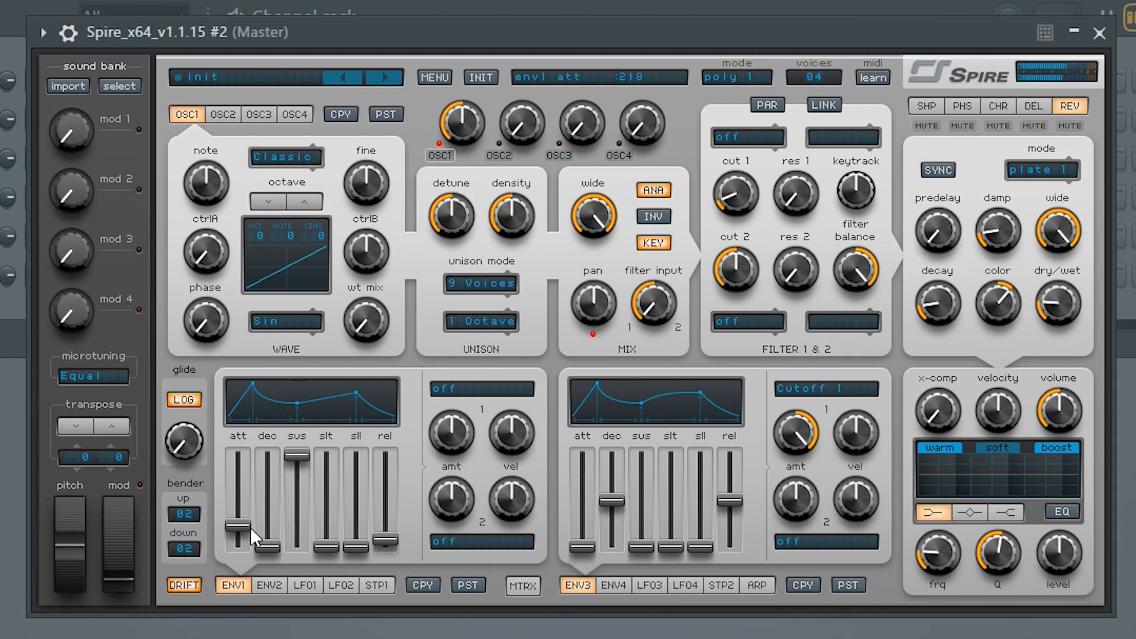
double_click(239, 523)
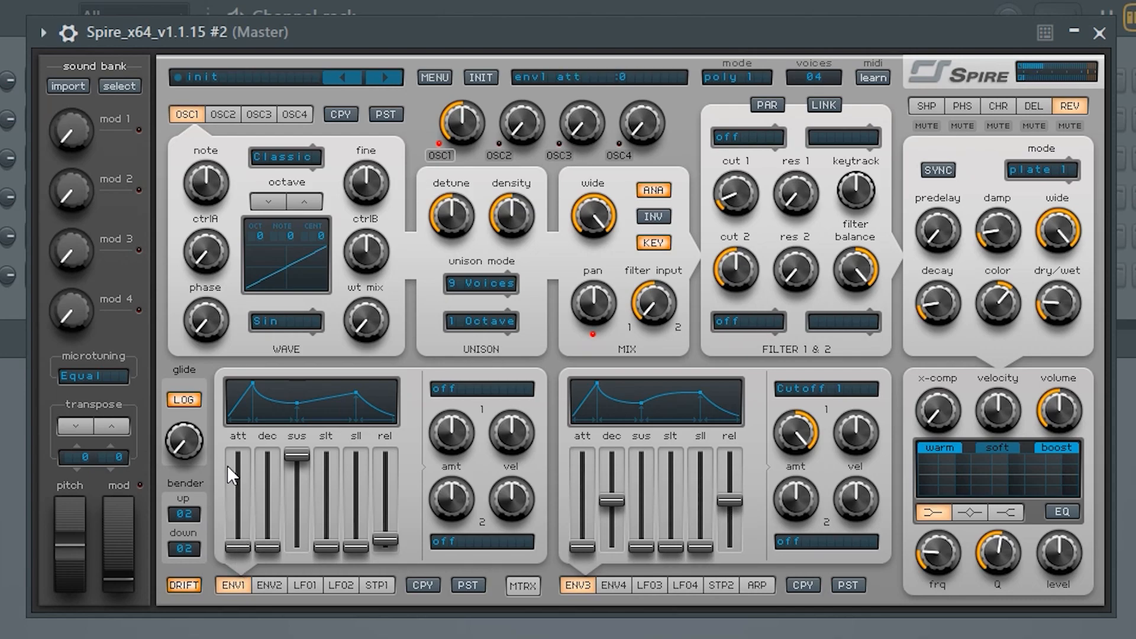
Step: Route envelope 2 to Osc1 Detune with an amount of 1000, and lower oscillator 1's base detune
left_click(271, 584)
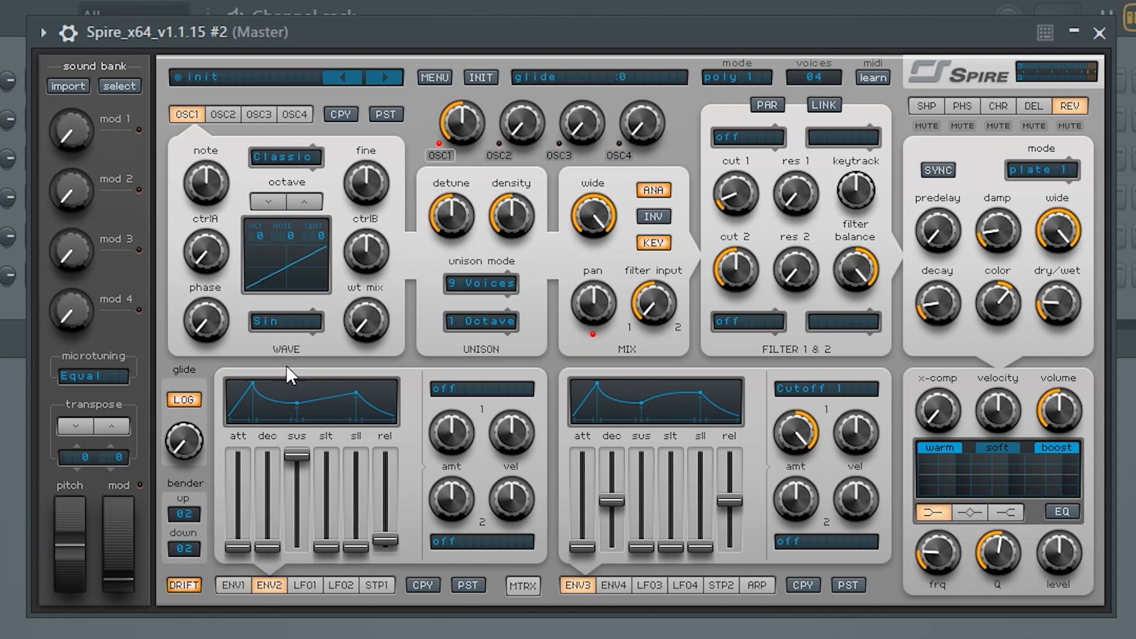
left_click(467, 393)
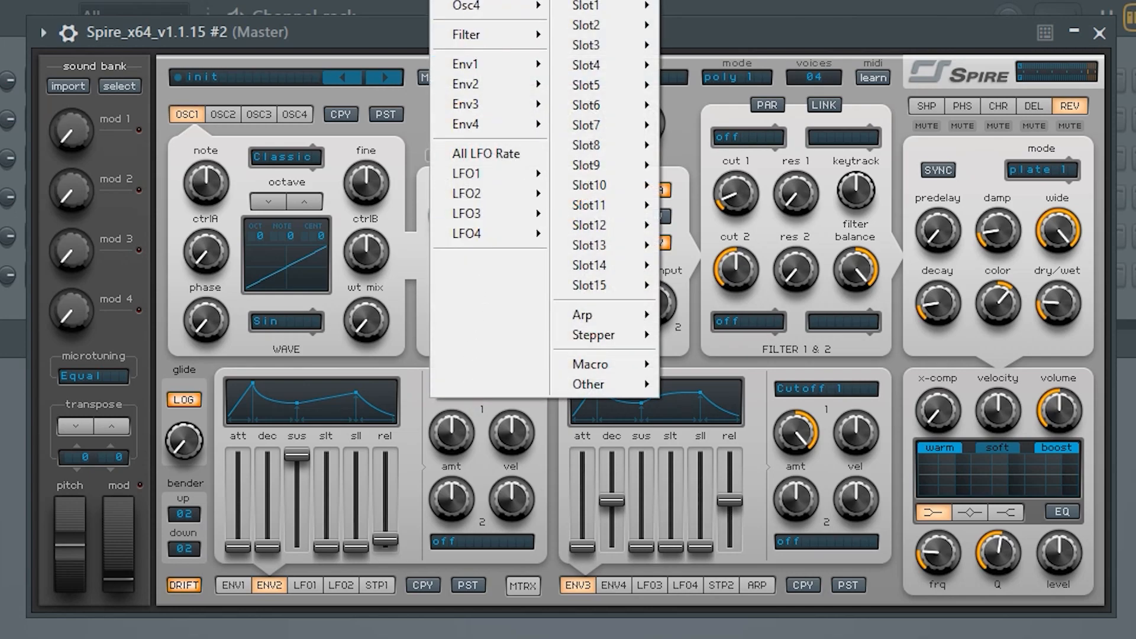
mouse_move(467, 0)
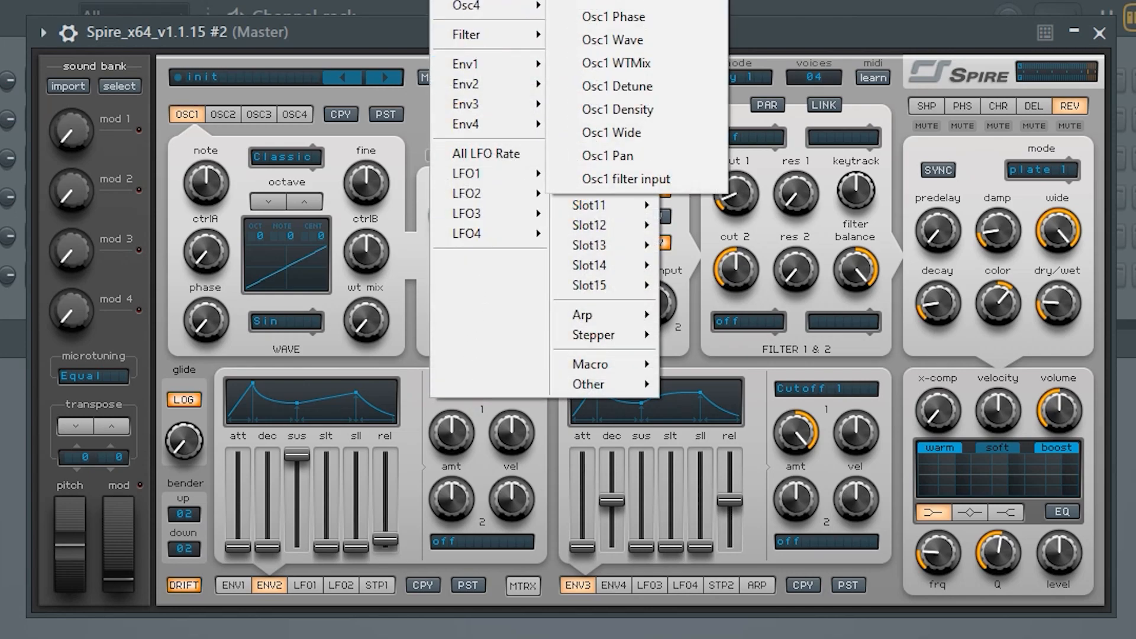
left_click(644, 87)
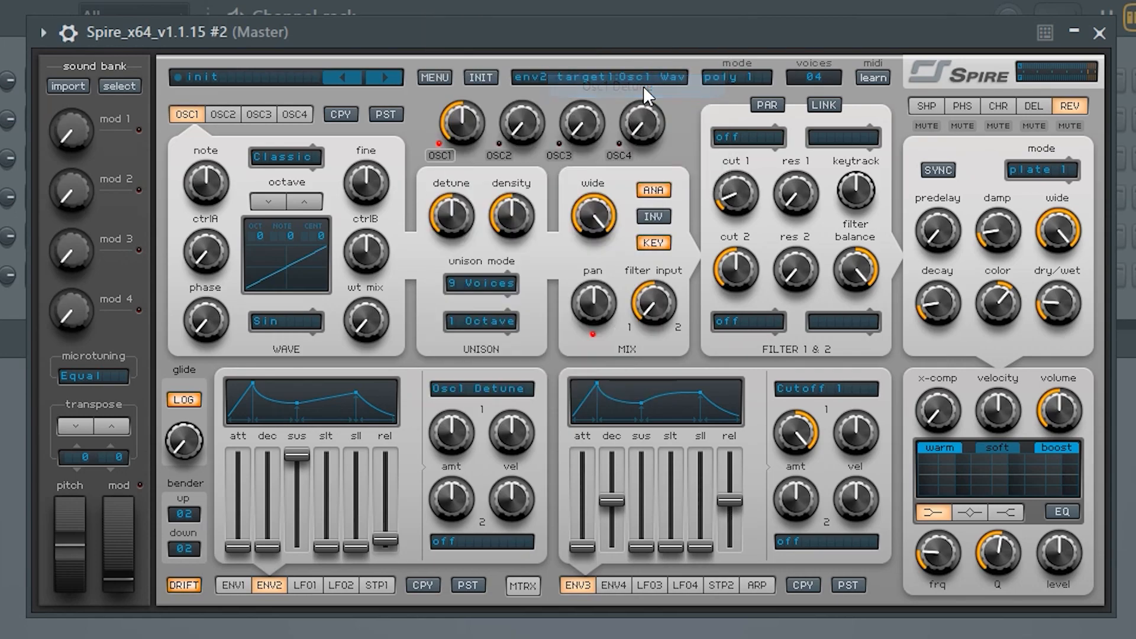
mouse_move(441, 224)
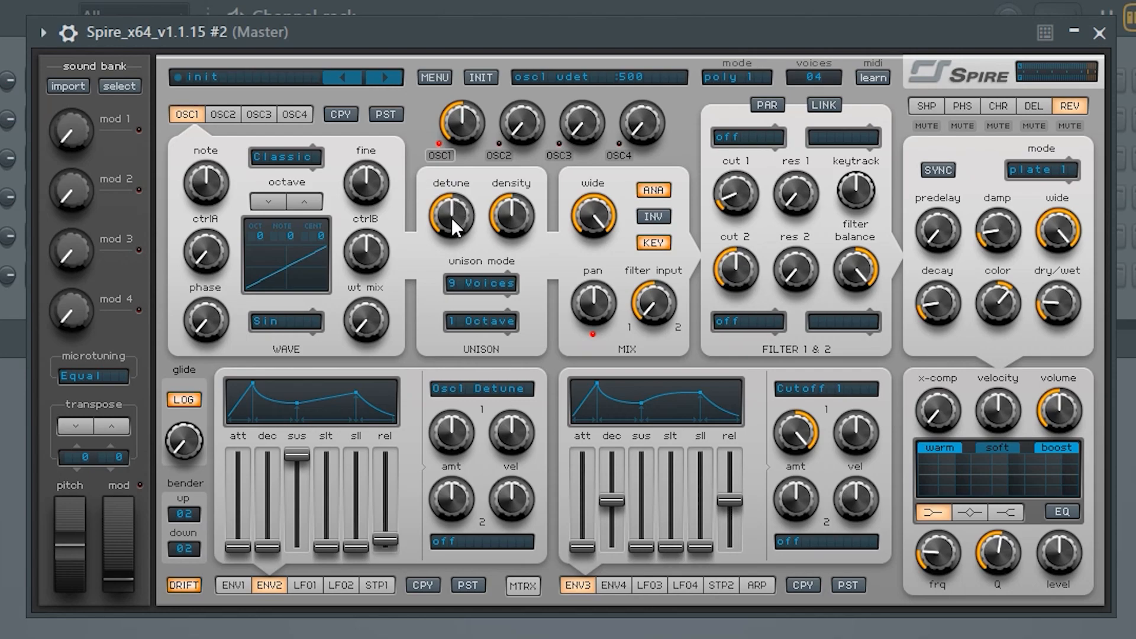
left_click_drag(448, 229, 442, 263)
left_click_drag(456, 431, 471, 324)
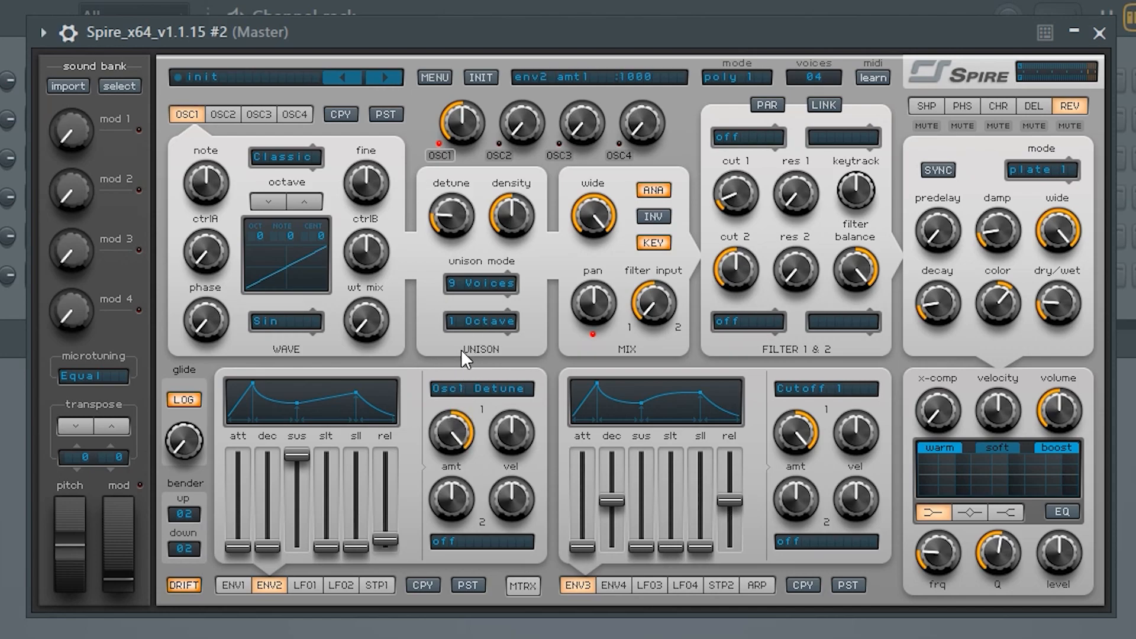
Step: Shape envelope 2 with sustain at 0 and decay raised to about the middle of its range
left_click_drag(299, 453, 300, 553)
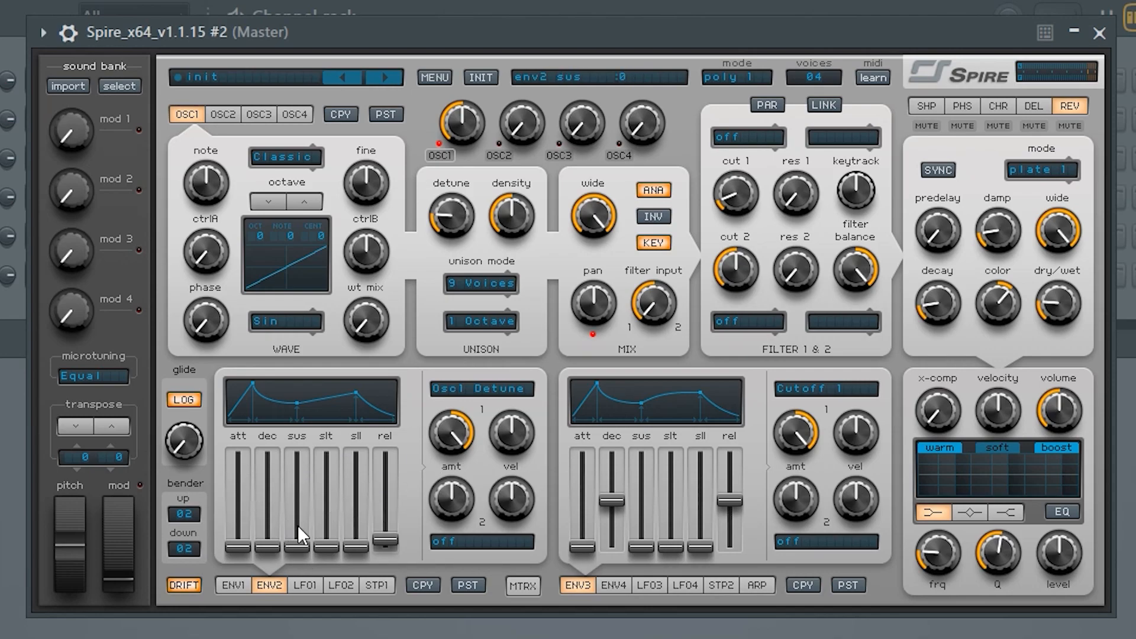
left_click_drag(275, 546, 279, 498)
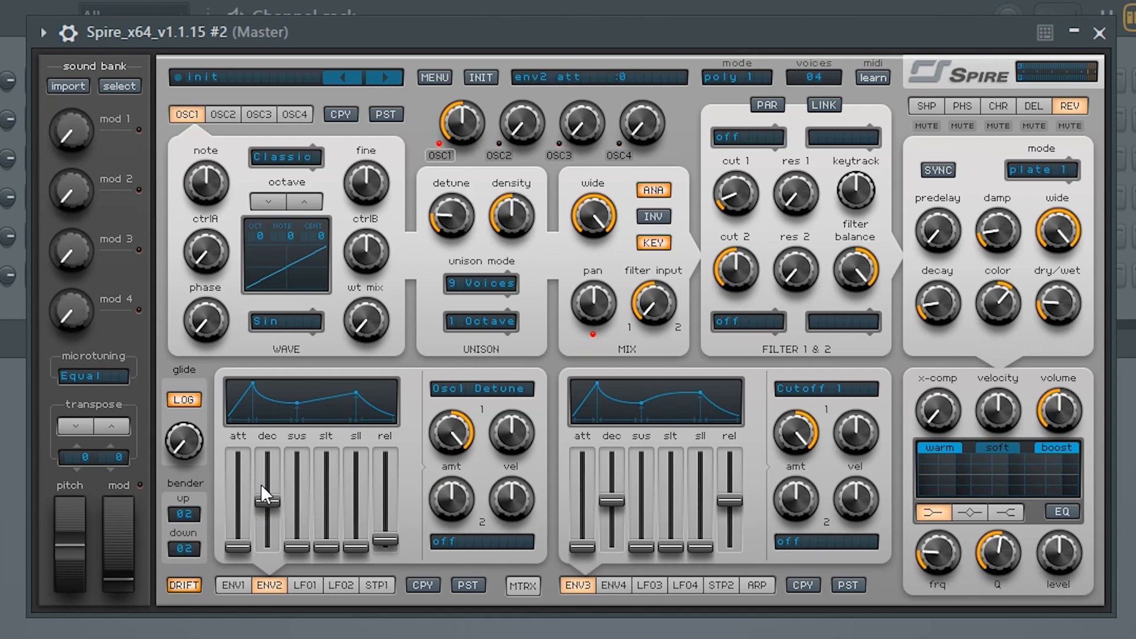
left_click_drag(270, 502, 265, 520)
left_click_drag(279, 494, 278, 491)
left_click_drag(268, 495, 267, 500)
Step: Try oscillator 1's unison density at 1000 together with several different detune amounts
left_click_drag(509, 219, 528, 129)
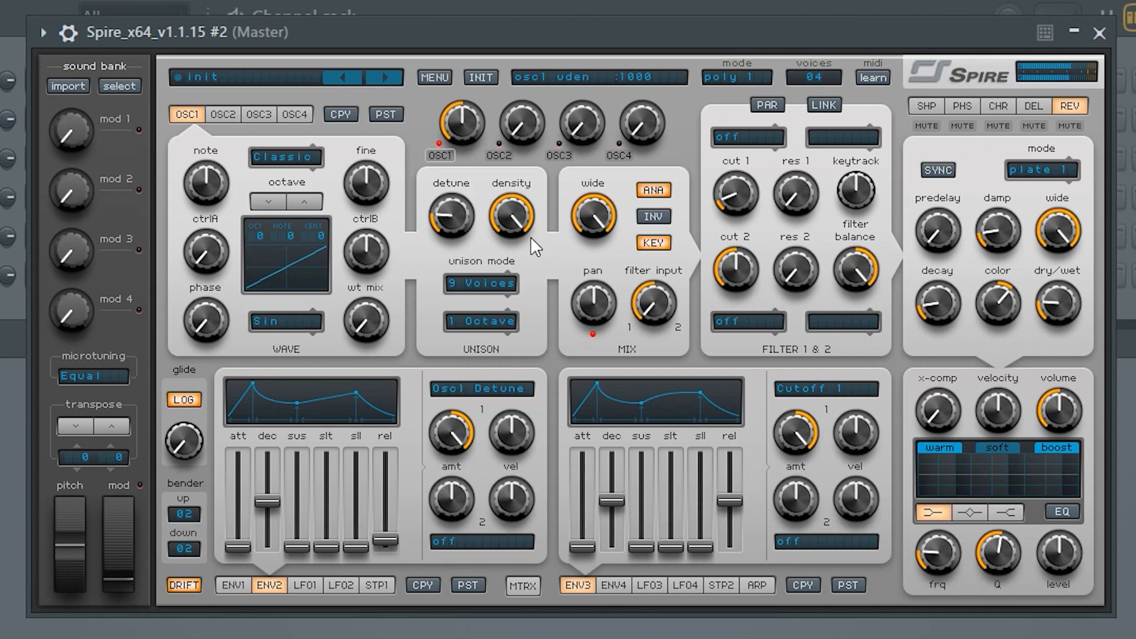
mouse_move(449, 214)
mouse_move(265, 525)
left_click_drag(435, 227, 463, 209)
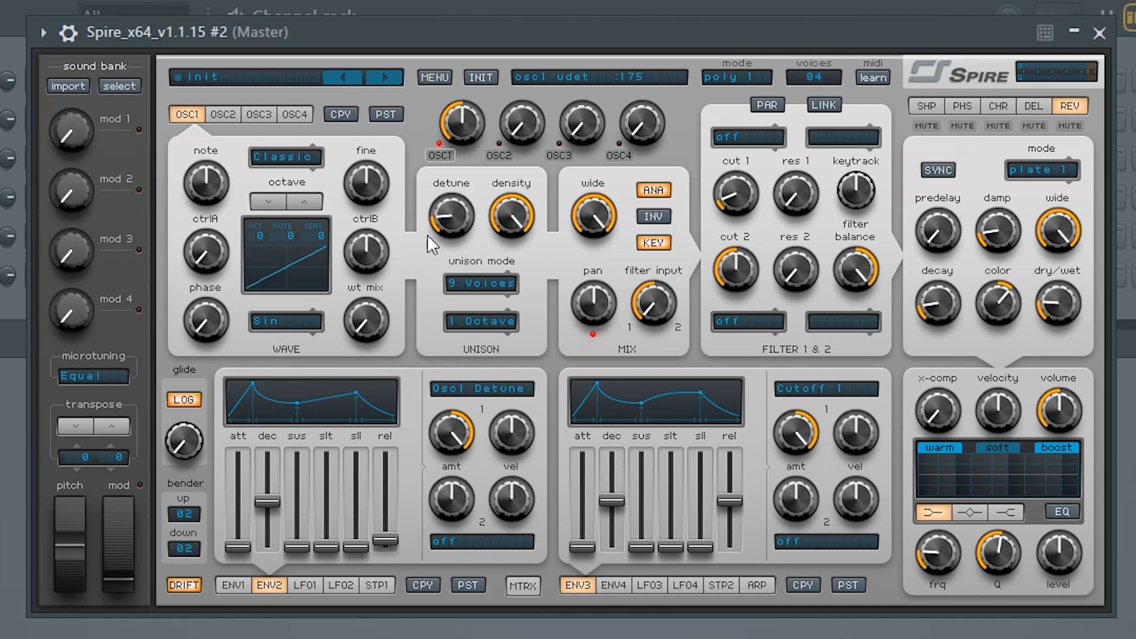
left_click_drag(455, 226, 456, 248)
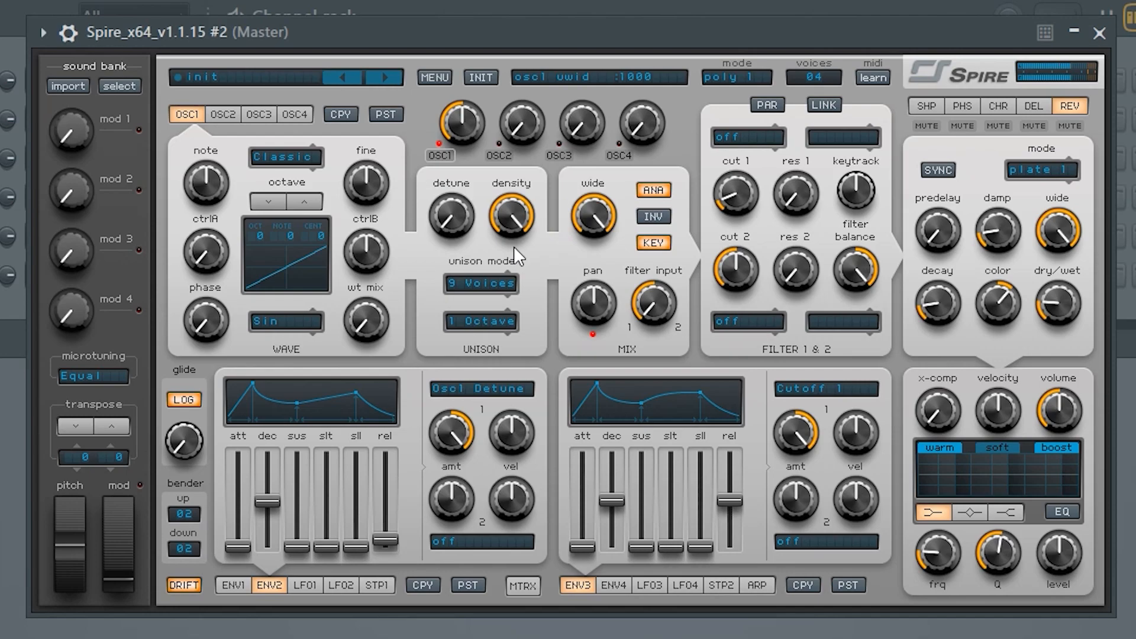
left_click_drag(450, 207, 435, 177)
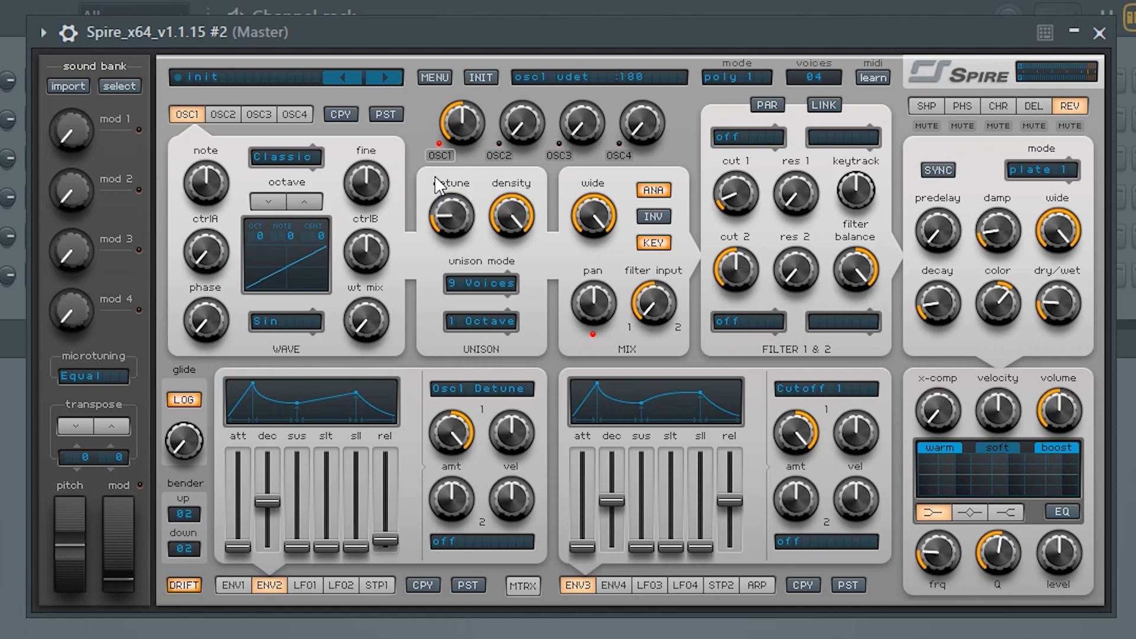
left_click_drag(457, 218, 457, 199)
Step: Try lower envelope 2 amounts on the oscillator 1 detune, and return the amount to maximum
left_click_drag(460, 428, 469, 454)
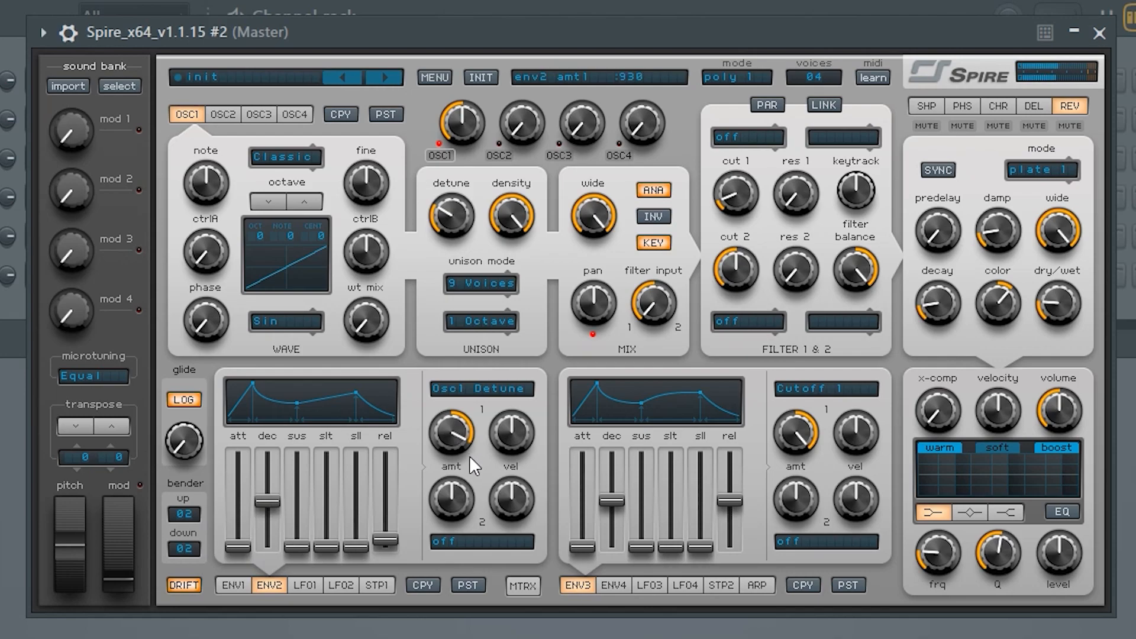
left_click_drag(452, 437, 465, 439)
left_click_drag(457, 432, 464, 373)
Step: Lower oscillator 1's unison density to about halfway and set its detune to 185
left_click_drag(513, 203, 502, 289)
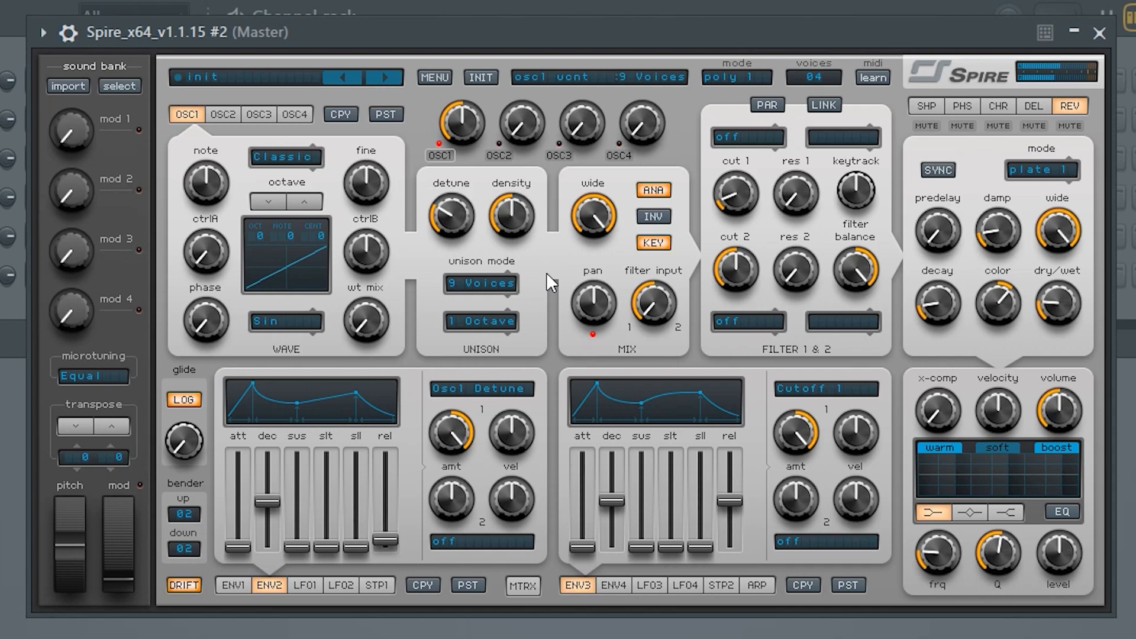
left_click_drag(466, 215, 465, 243)
Step: Set filter 1 to the perfecto type, with key tracking at maximum and resonance at 95
left_click(740, 135)
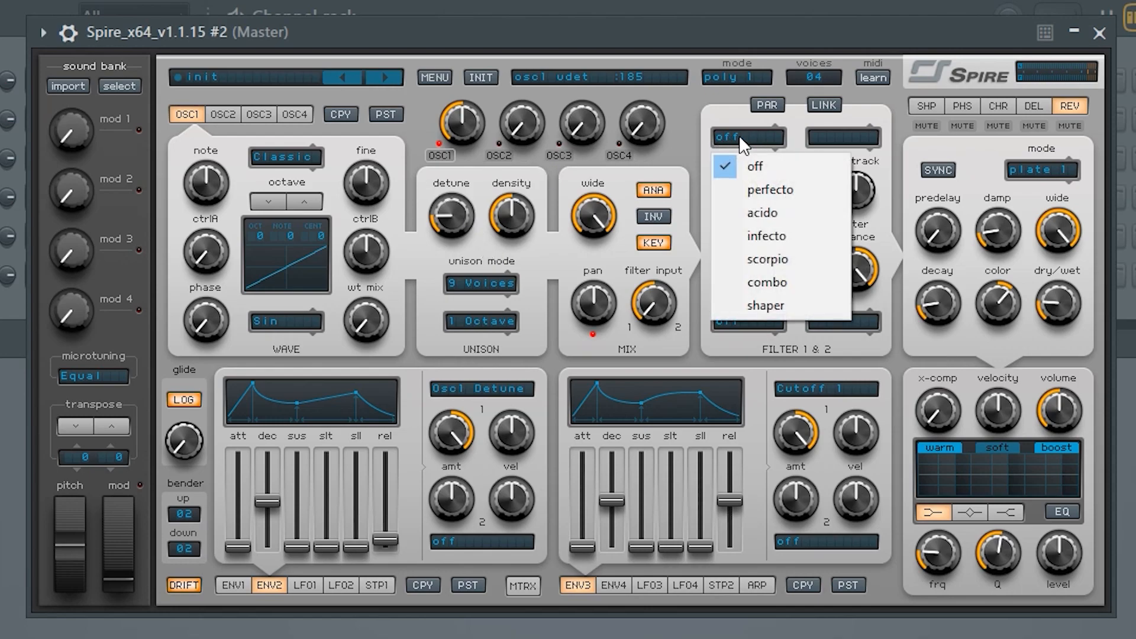
left_click(765, 191)
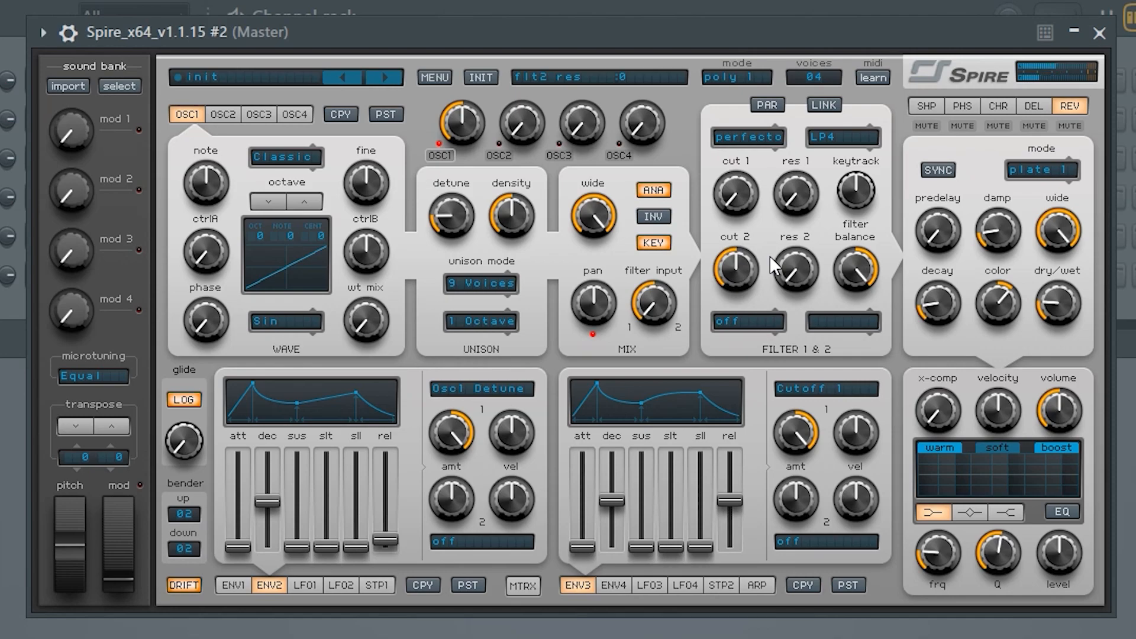
left_click_drag(861, 197, 878, 102)
left_click_drag(793, 194, 796, 183)
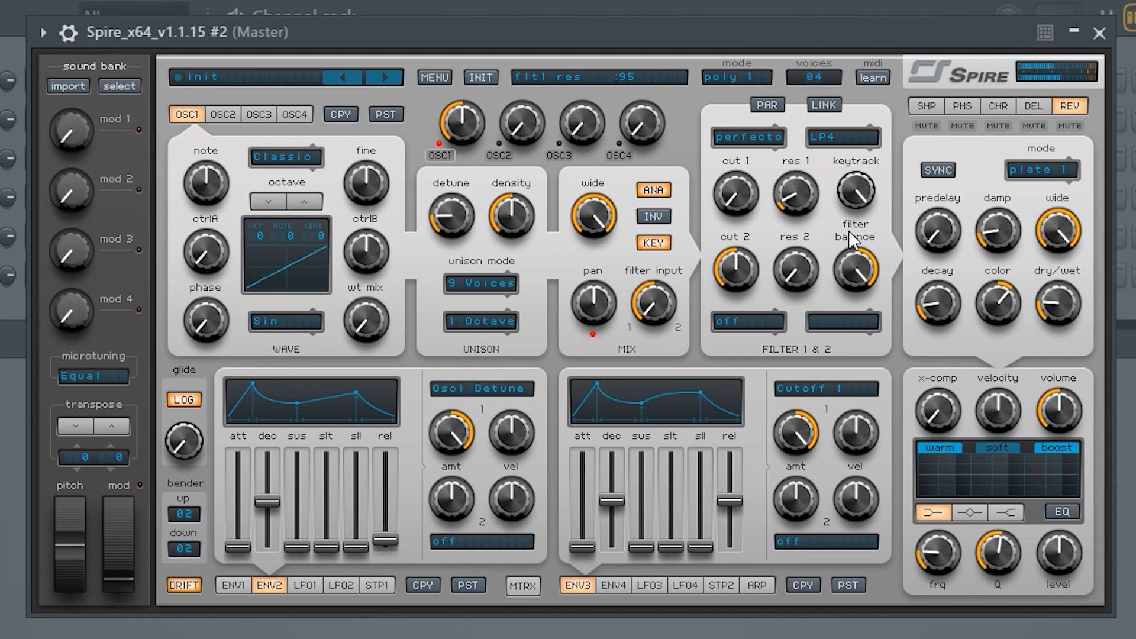
Step: Try different filter 1 cutoff values with envelope 3's cutoff amount reset, and restore that amount to 1000
left_click_drag(749, 197, 759, 155)
left_click_drag(734, 198, 734, 242)
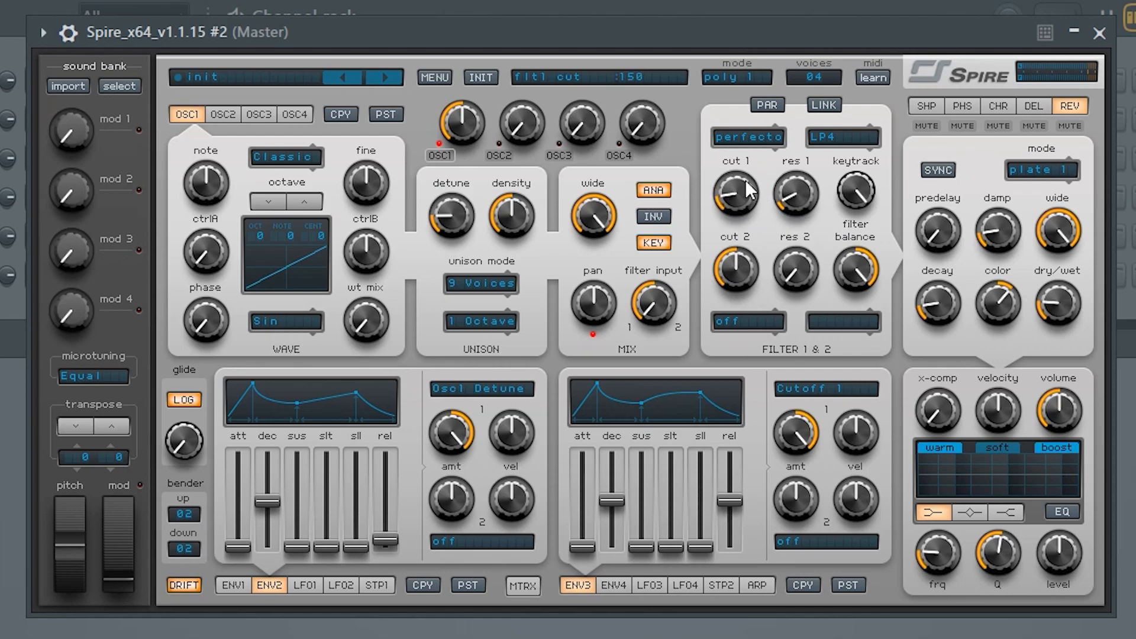
double_click(797, 429)
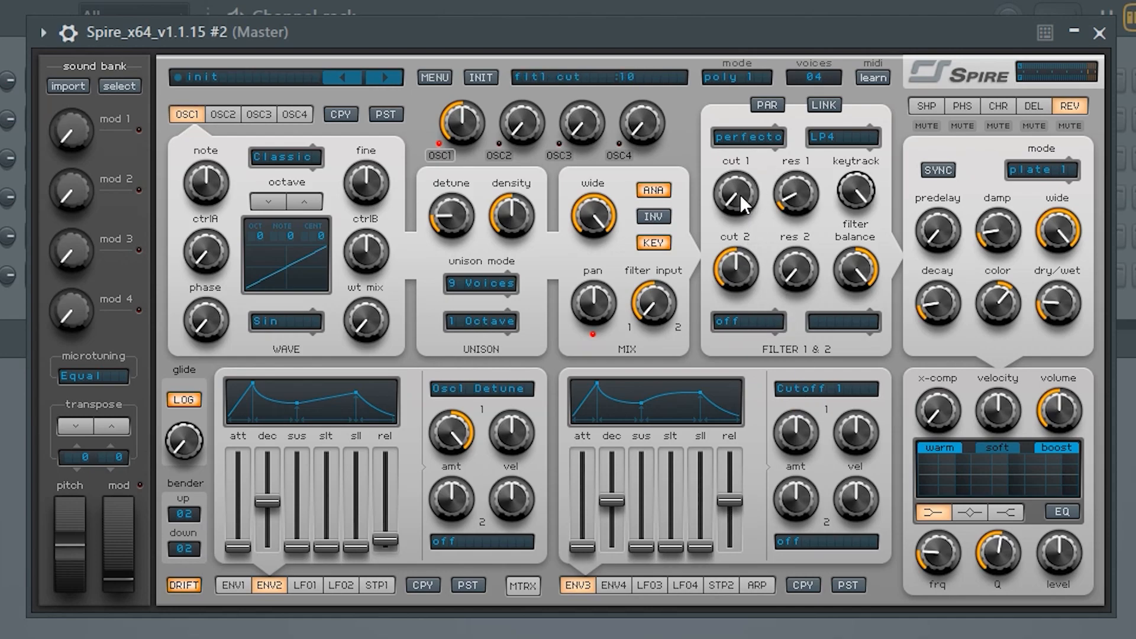
left_click_drag(733, 193, 747, 102)
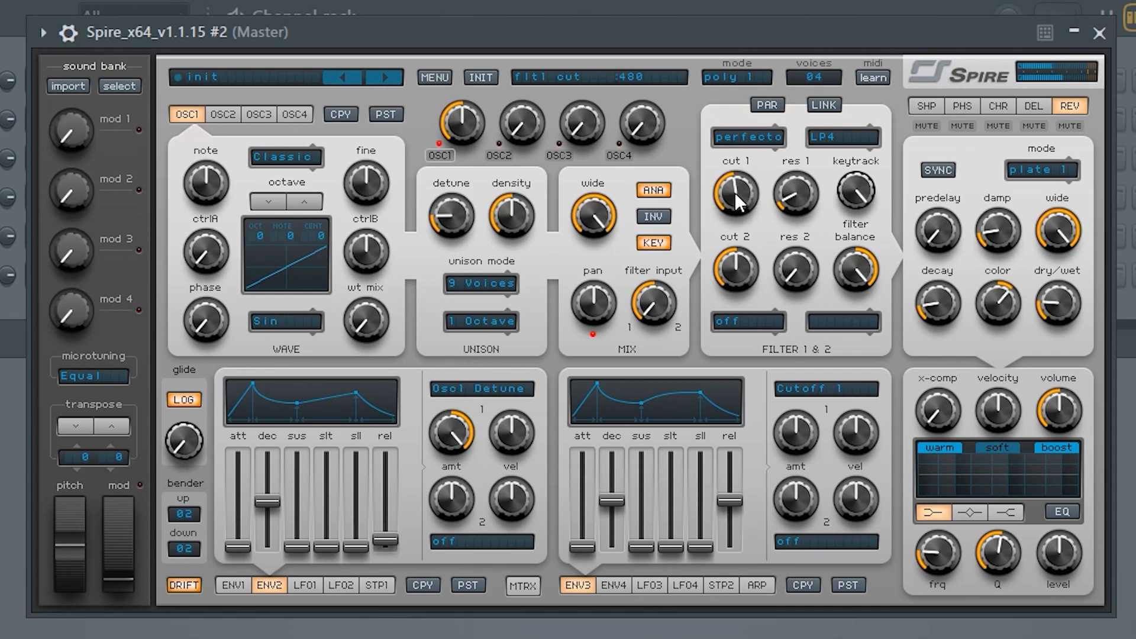
left_click_drag(797, 424, 811, 332)
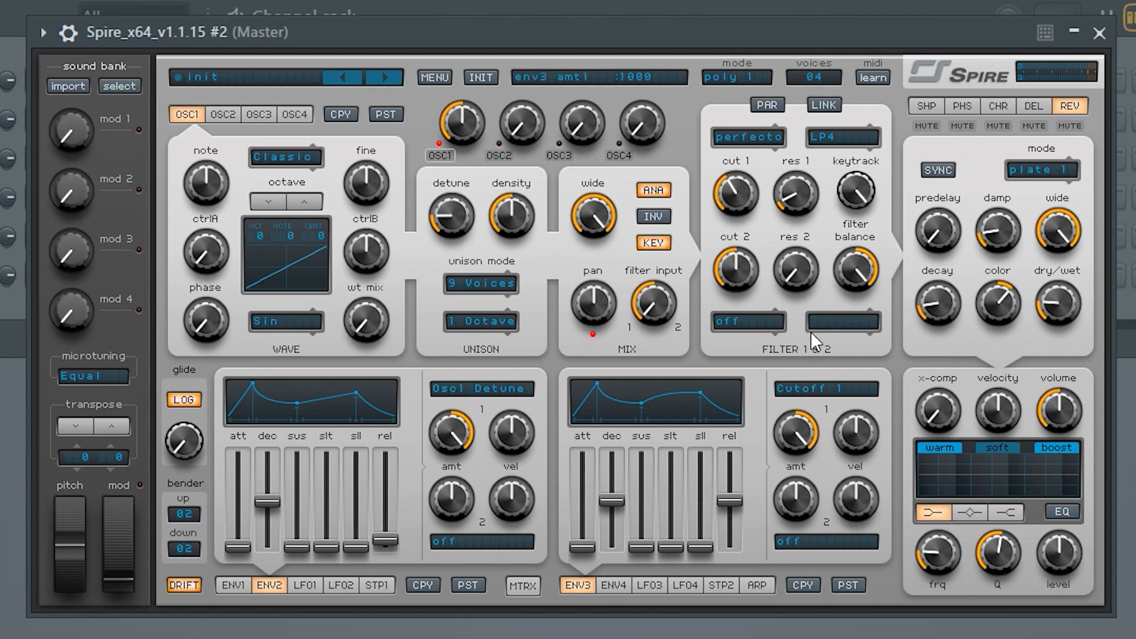
Step: Sweep filter 1's cutoff and set it to 605
left_click_drag(740, 191, 893, 324)
left_click_drag(735, 192, 740, 56)
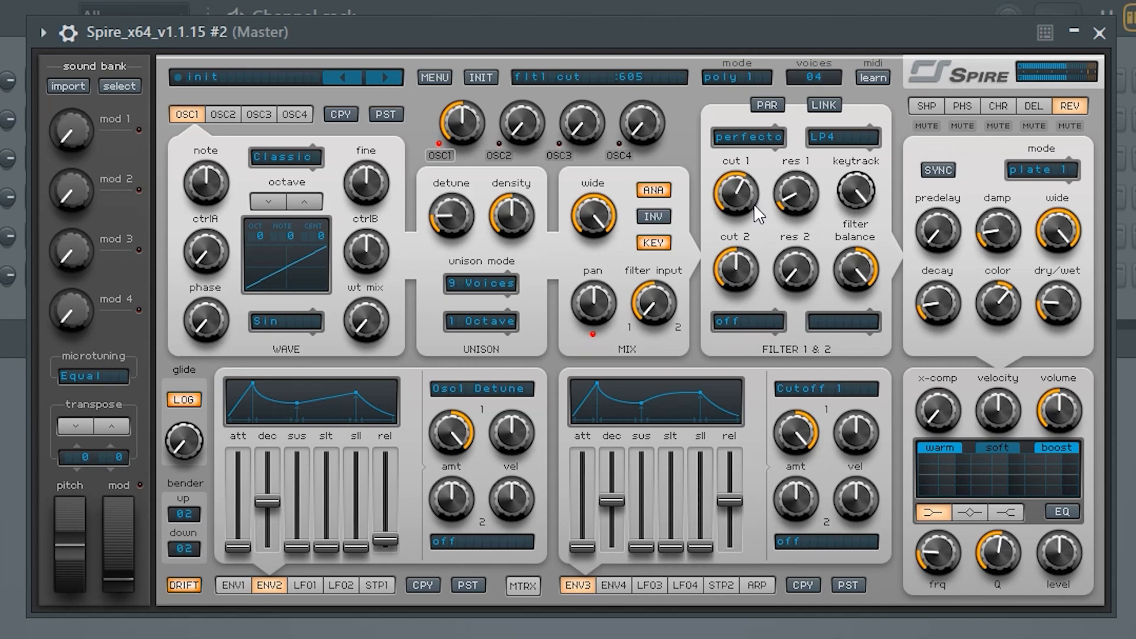
Step: Assign LFO 1's first modulation slot to oscillator 1's pitch
left_click(305, 587)
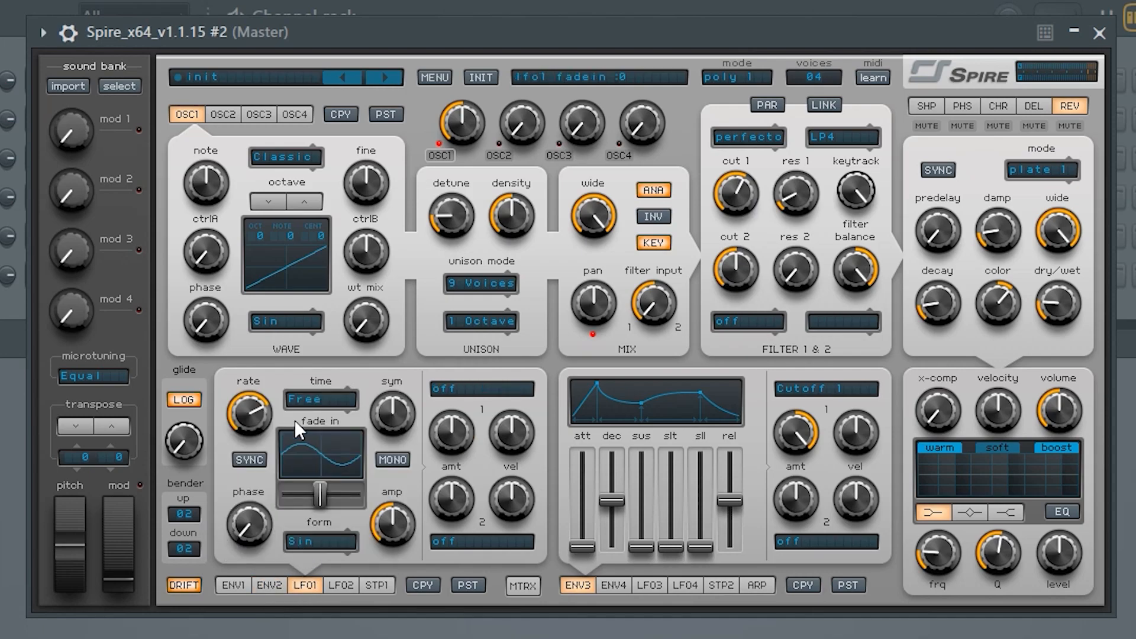
left_click(470, 398)
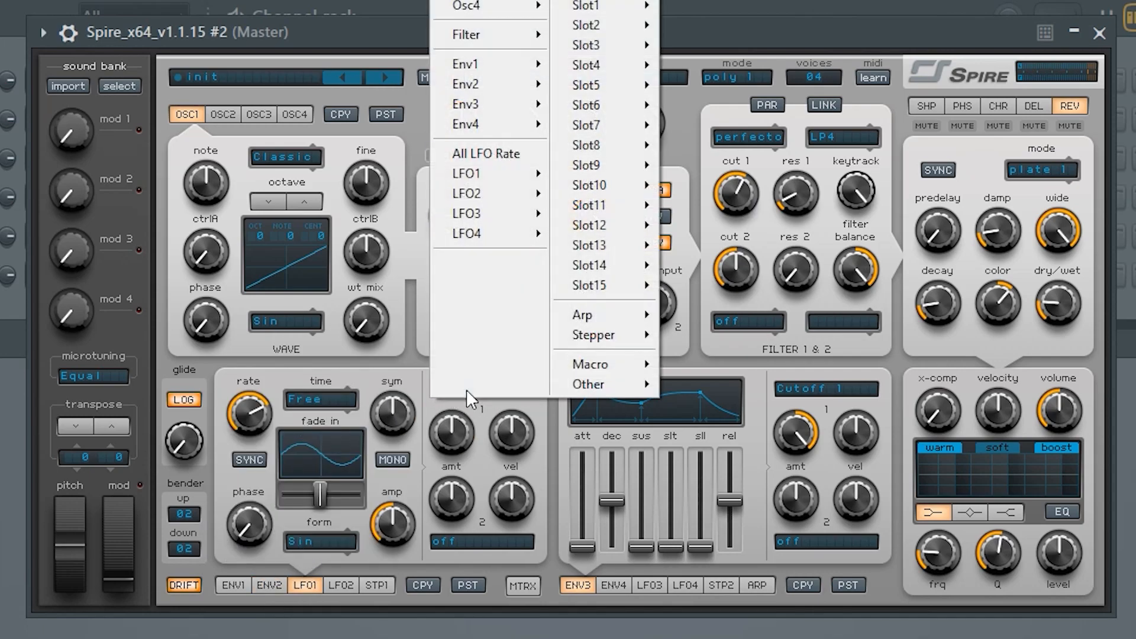
mouse_move(473, 0)
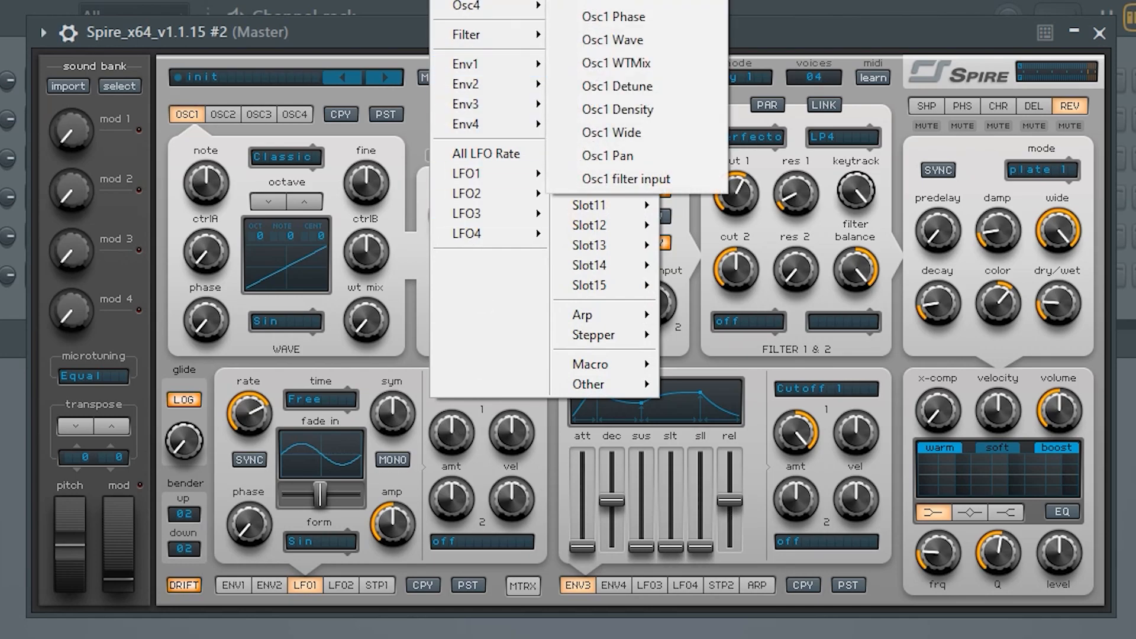
left_click(612, 1)
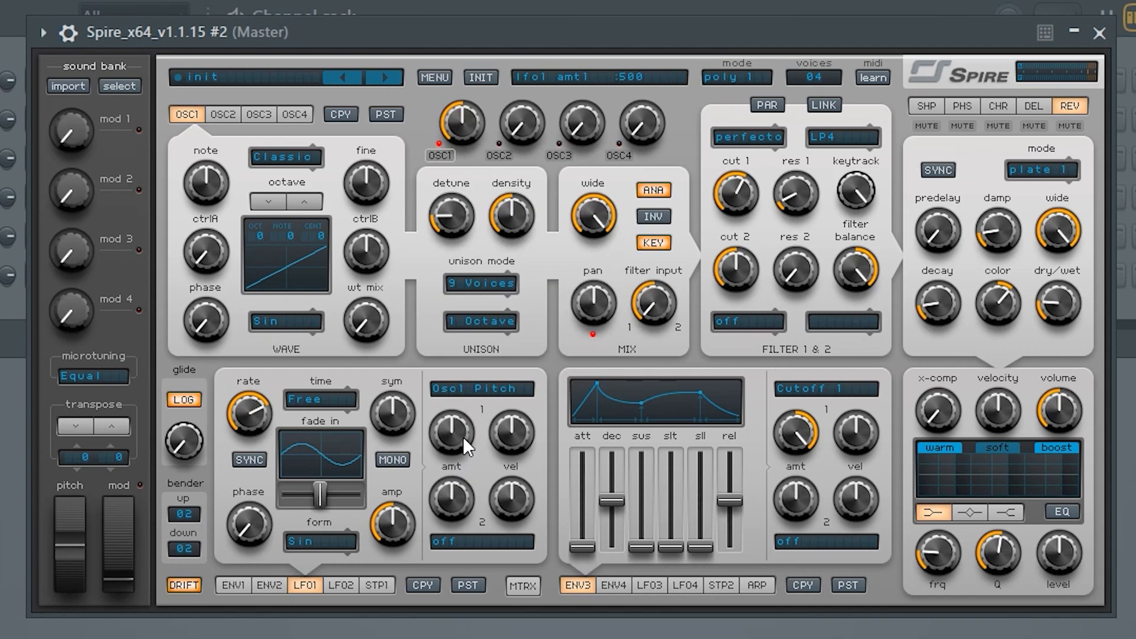
Step: Raise LFO 1's pitch modulation amount above its midpoint and adjust the LFO rate by ear
mouse_move(462, 417)
left_mouse_down()
mouse_move(424, 439)
mouse_move(453, 431)
mouse_move(452, 416)
left_mouse_up()
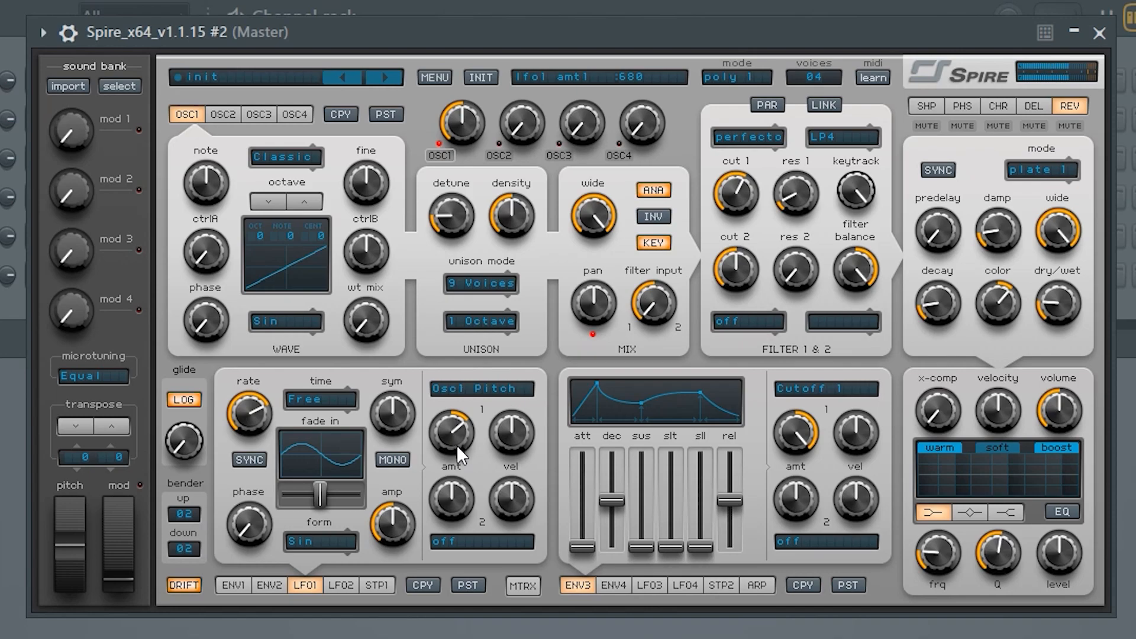
left_click_drag(456, 445, 471, 414)
left_click_drag(257, 410, 261, 409)
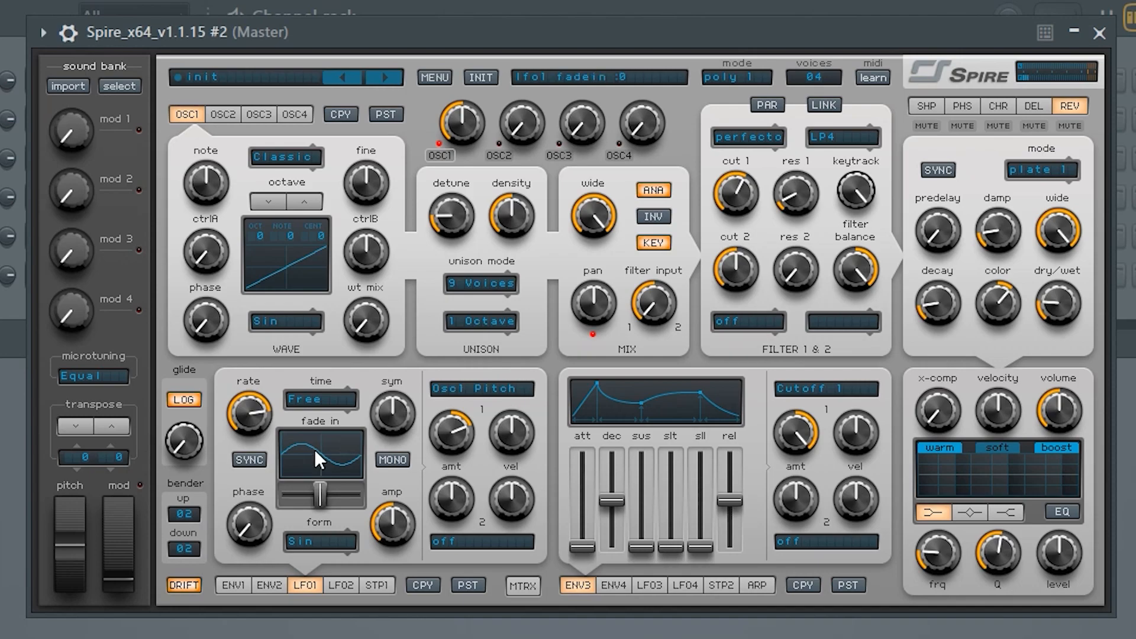
left_click_drag(313, 442, 346, 443)
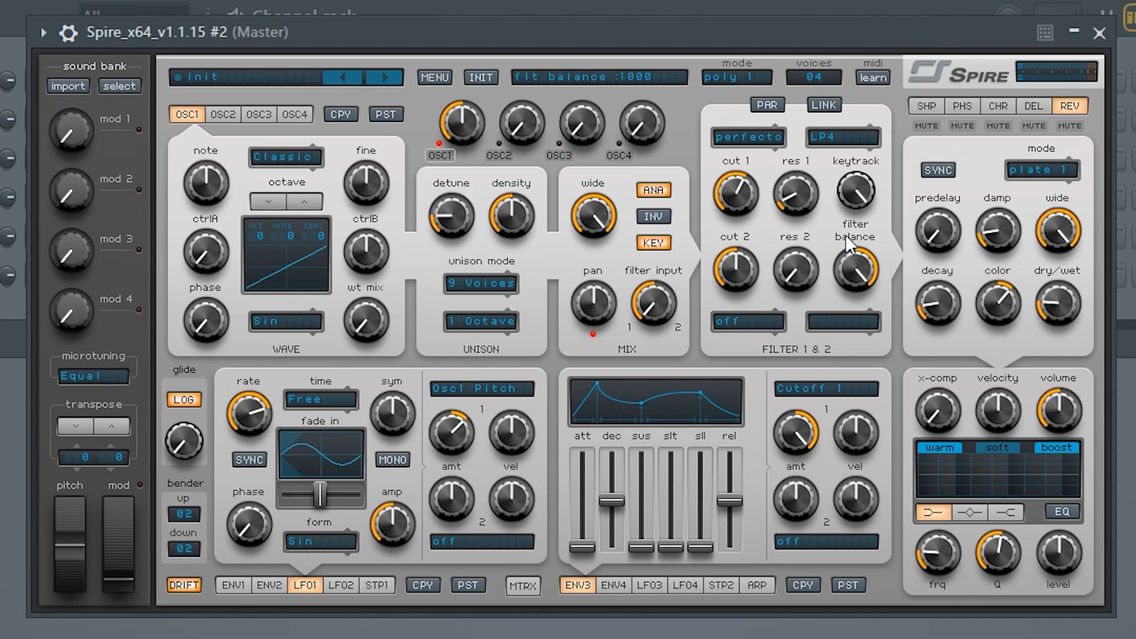
Step: Bring in the warm shaper effect by raising its dry/wet mix and adding a little drive
left_click(924, 108)
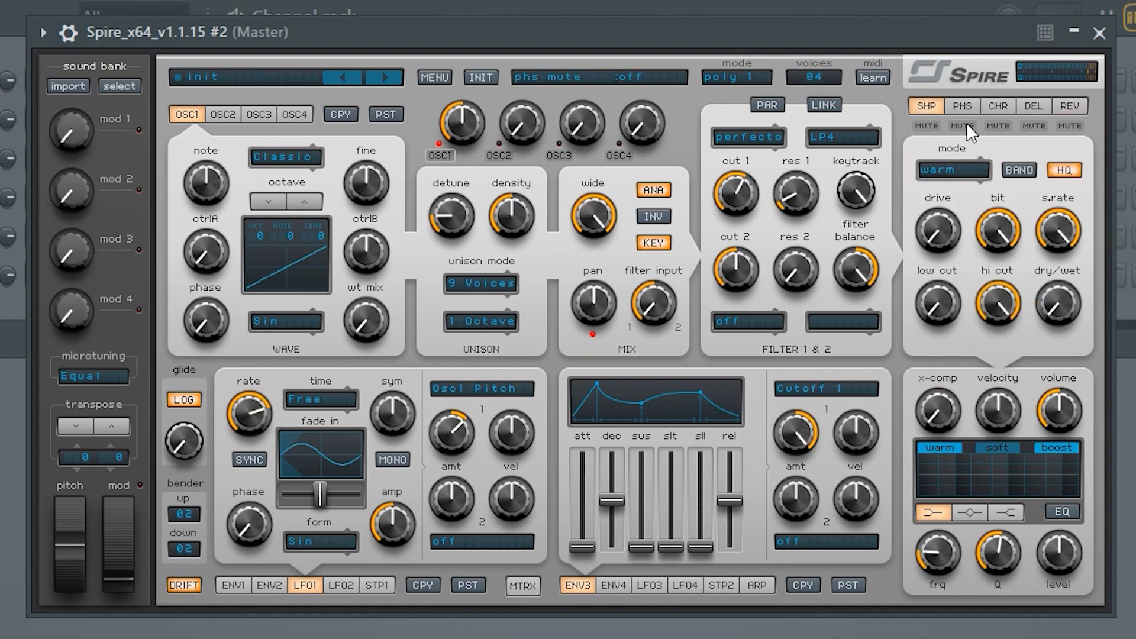
left_click_drag(1060, 286, 1053, 207)
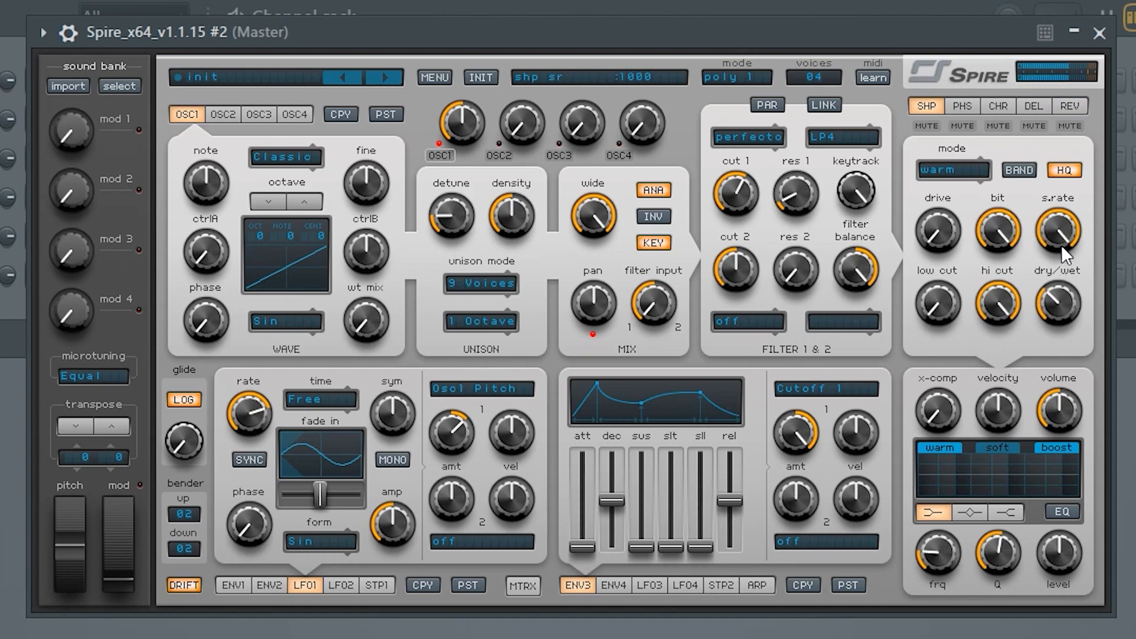
left_click_drag(957, 230, 952, 189)
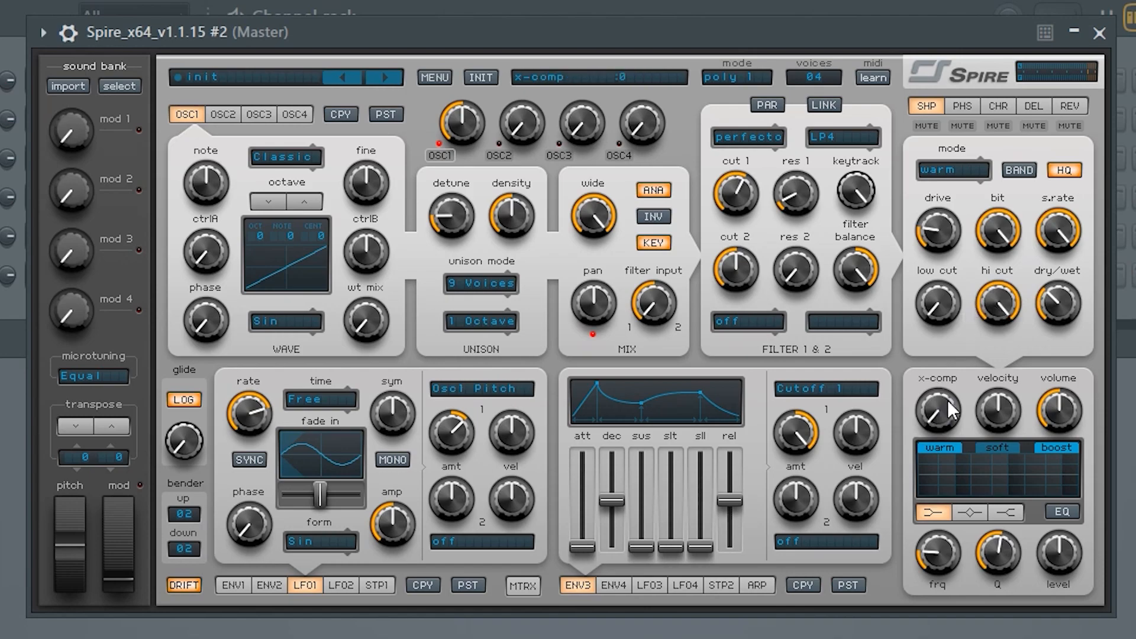
Step: Set the x-comp amount to 45 and audition the sound by playing a few notes
scroll(946, 409, "up", 3)
scroll(941, 405, "down", 3)
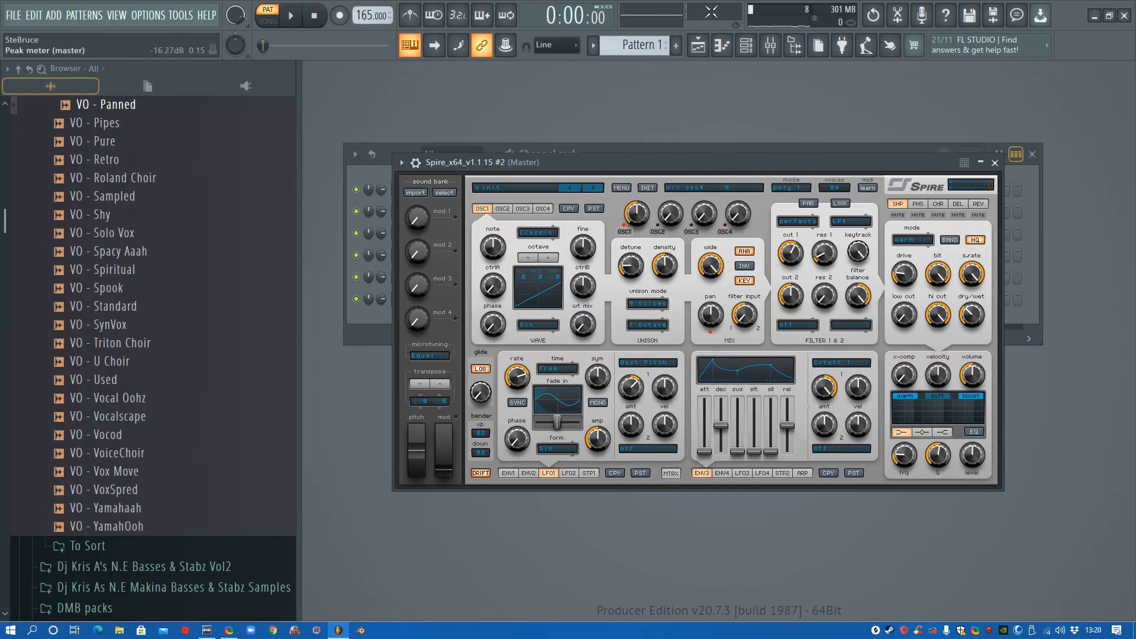
key("n")
key("q")
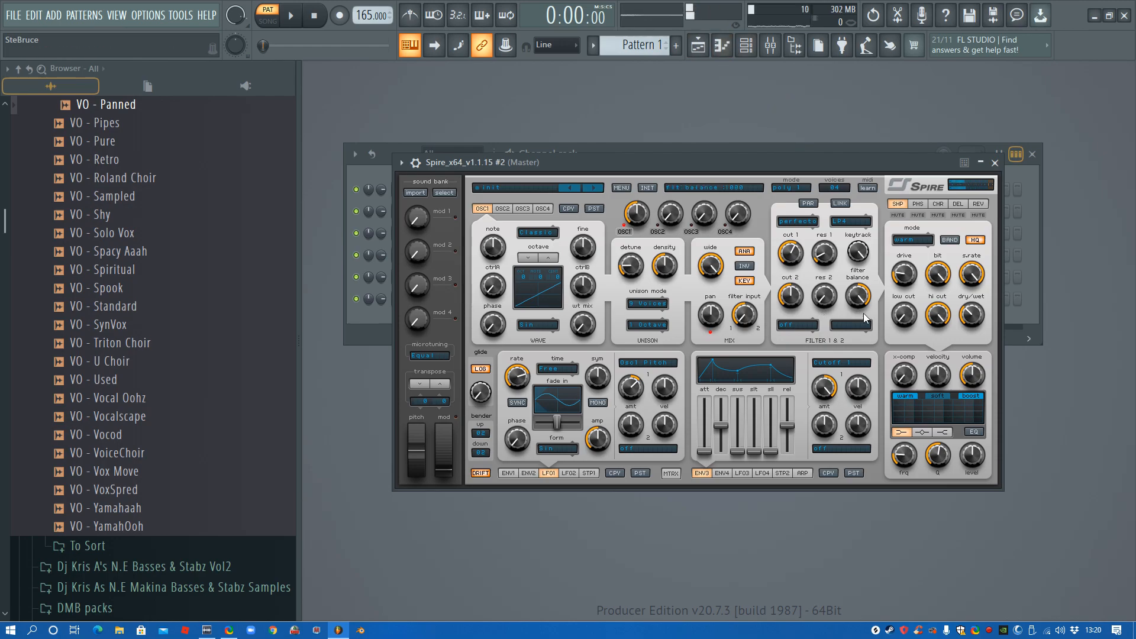
left_click_drag(909, 377, 909, 351)
key("q")
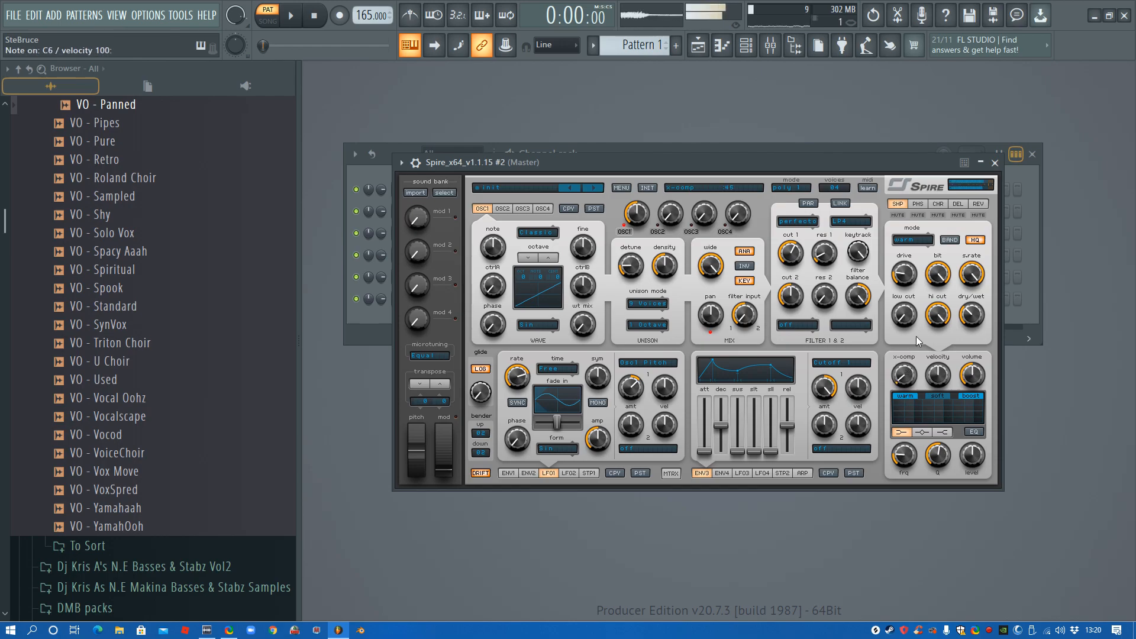
key("v")
key("c")
key("q")
key("c")
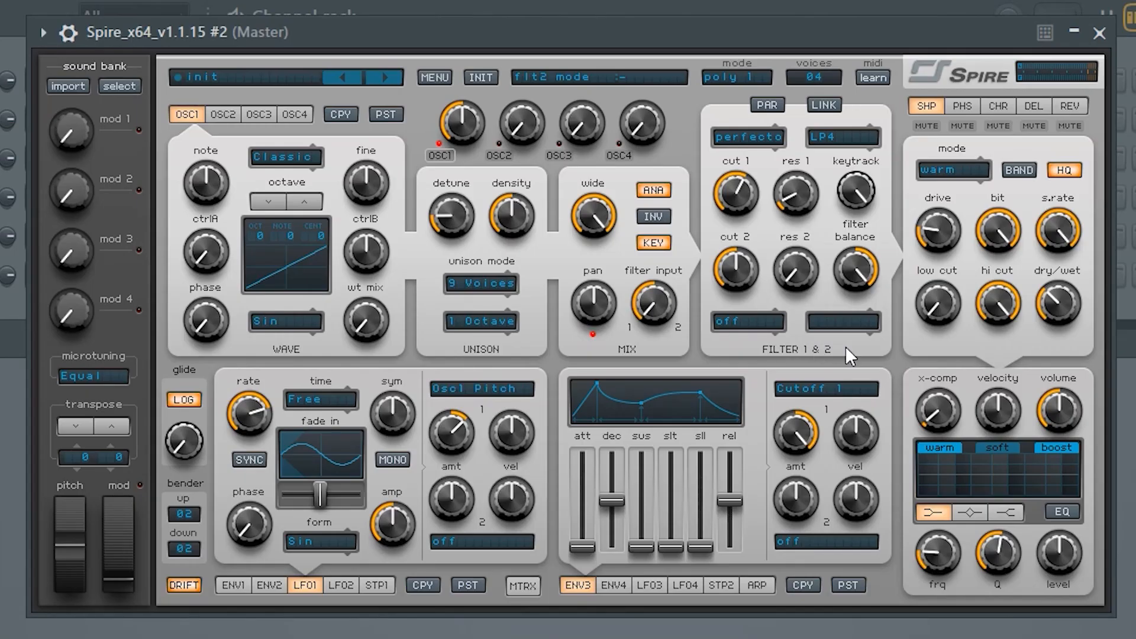
Step: Enable the EQ, boost the high band's level slightly, and compare the sound with the EQ off and on
left_click(1061, 512)
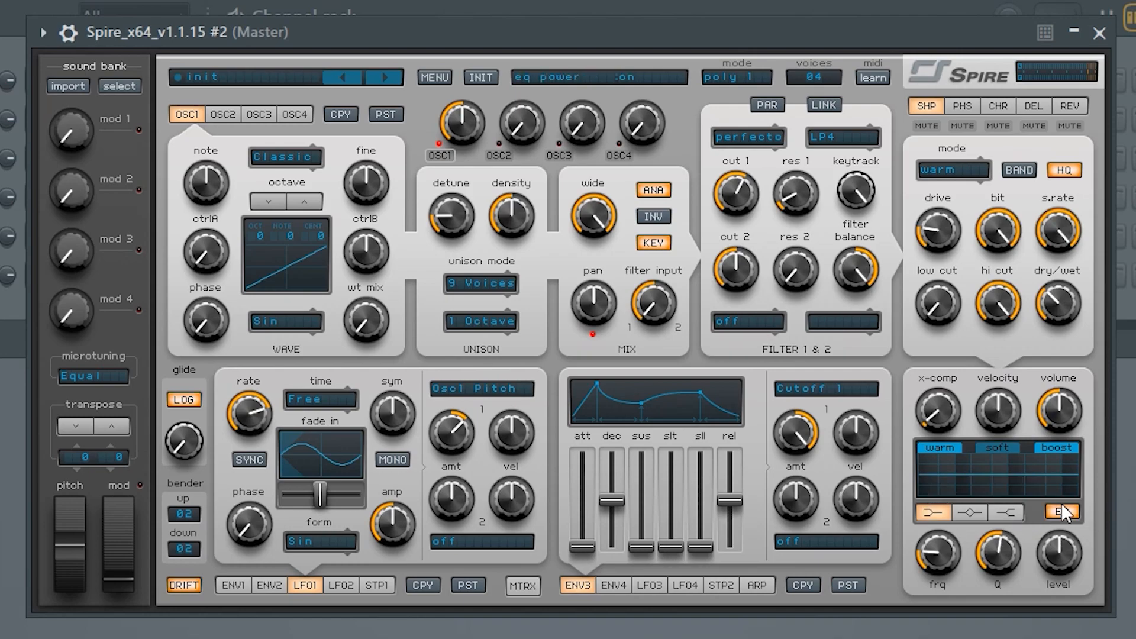
left_click(1012, 510)
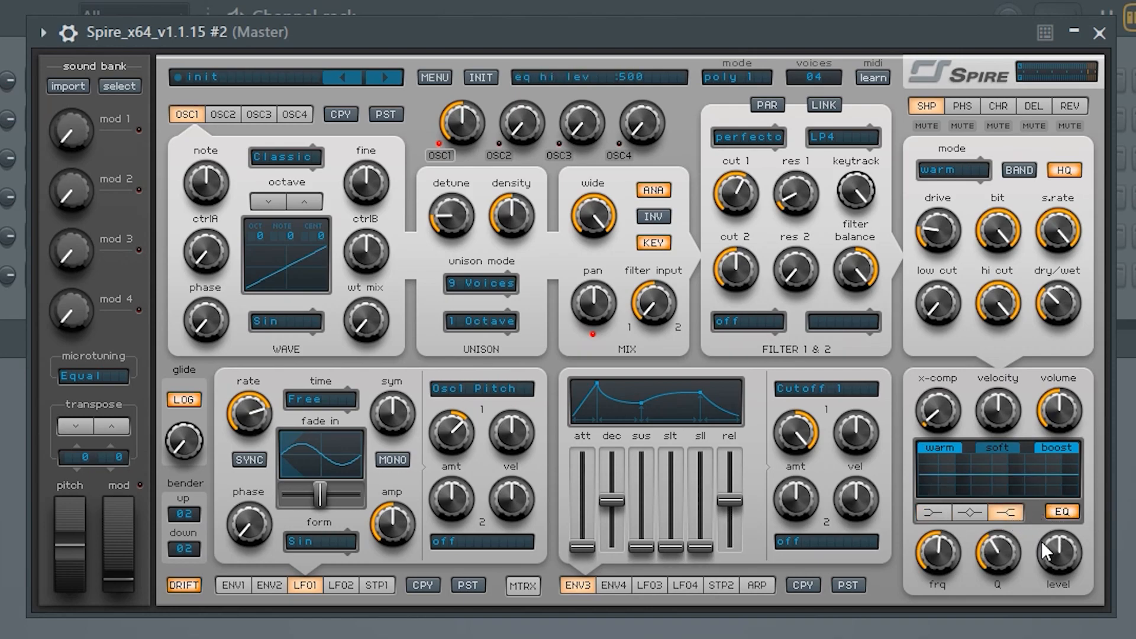
left_click_drag(1052, 545, 1052, 532)
left_click(1063, 511)
left_click(1063, 511)
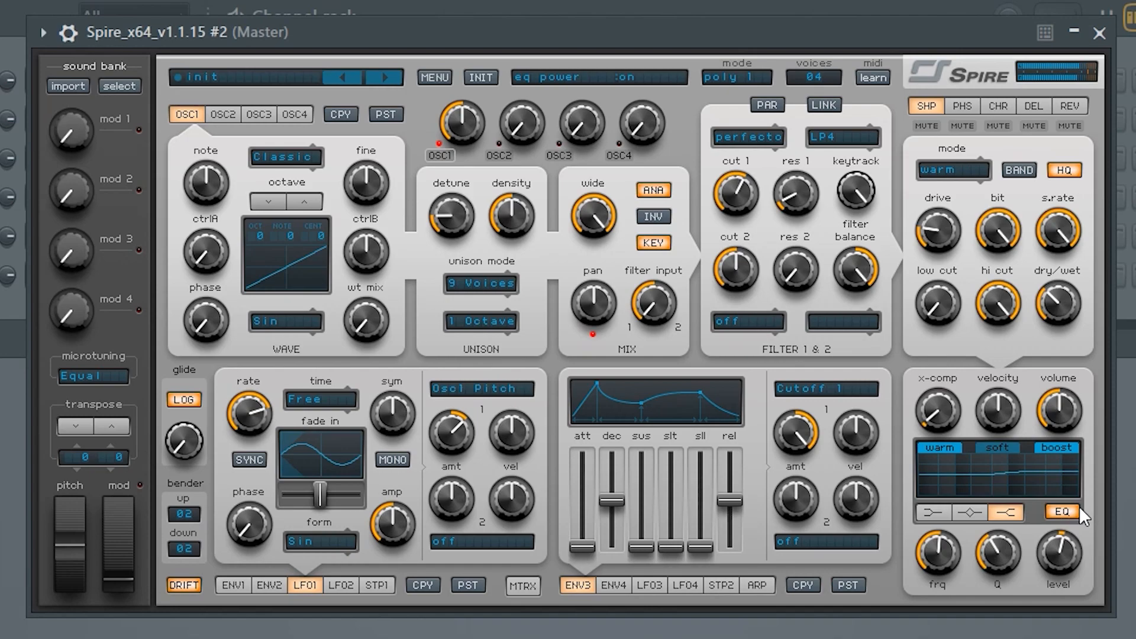
Step: Cut the EQ's low band to a level of 145 and tune its frequency low in the range
left_click(932, 513)
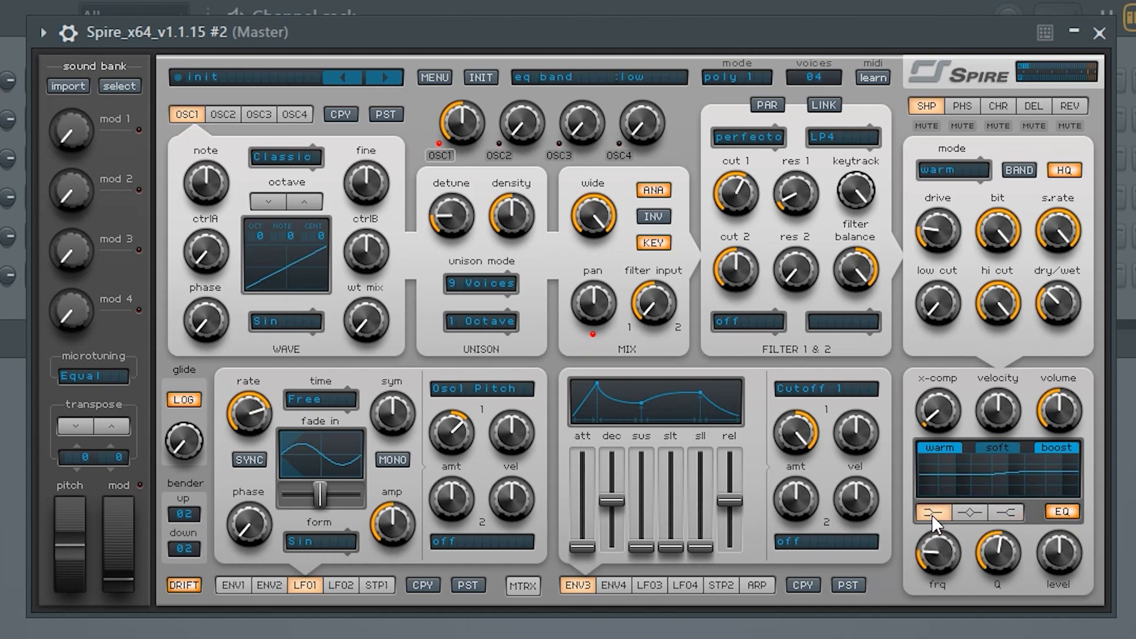
left_click_drag(1048, 566, 1063, 614)
left_click_drag(949, 557, 949, 571)
mouse_move(1059, 556)
left_mouse_down()
mouse_move(1057, 569)
mouse_move(1046, 561)
left_mouse_up()
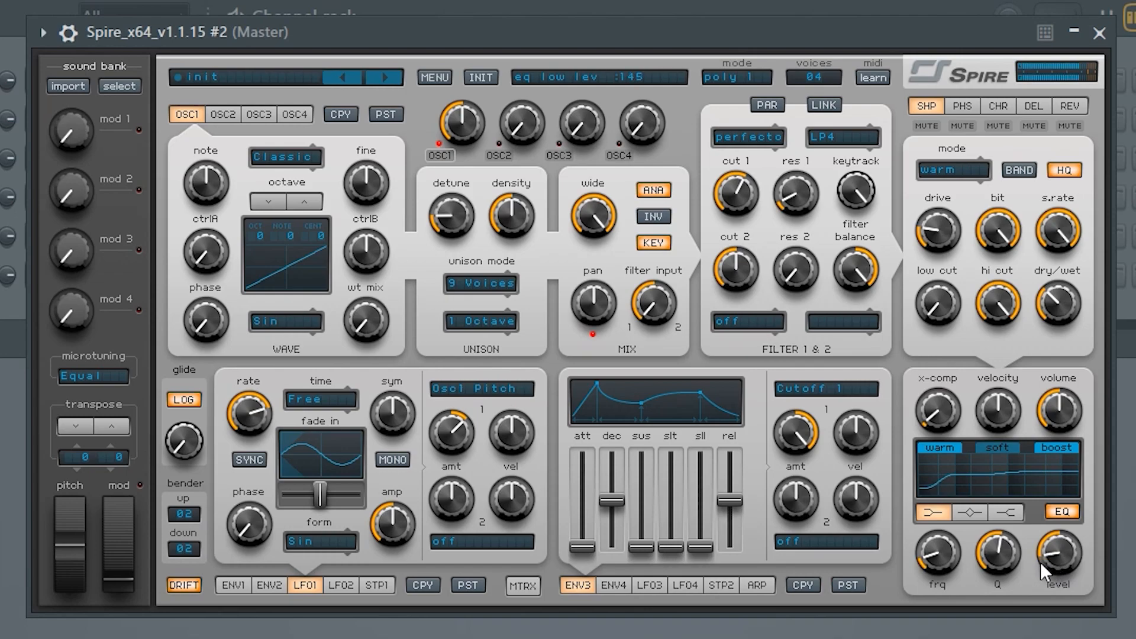
mouse_move(929, 569)
left_mouse_down()
mouse_move(928, 535)
mouse_move(934, 575)
mouse_move(939, 556)
left_mouse_up()
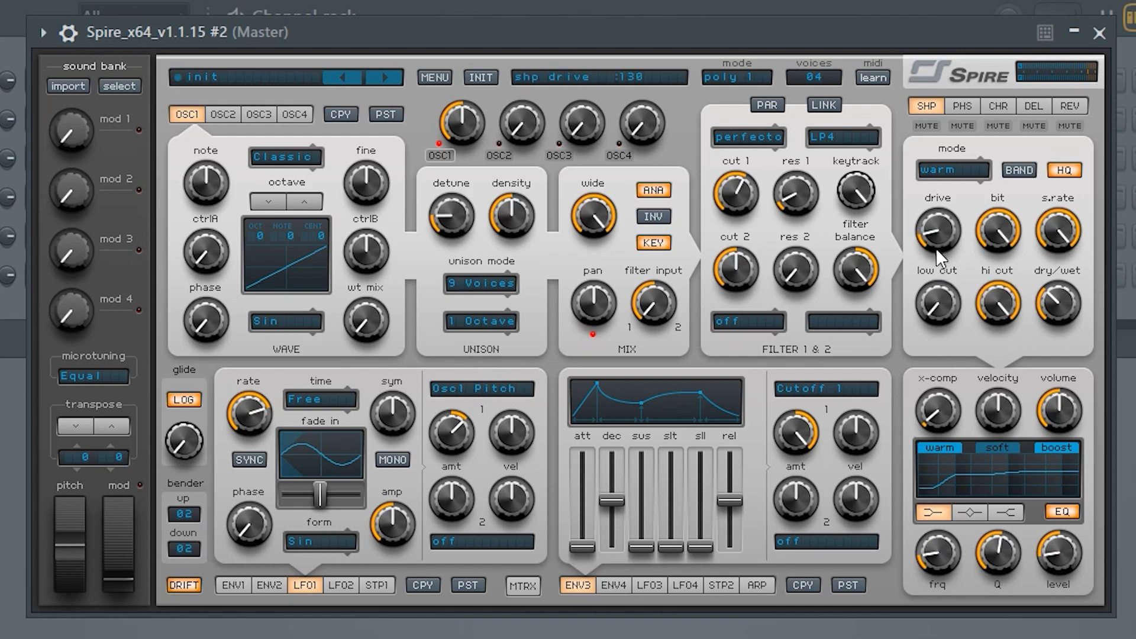
Step: Reduce the shaper's drive slightly below 130 and set its dry/wet mix to 130
left_click_drag(943, 259, 943, 266)
left_click_drag(1058, 335, 1059, 339)
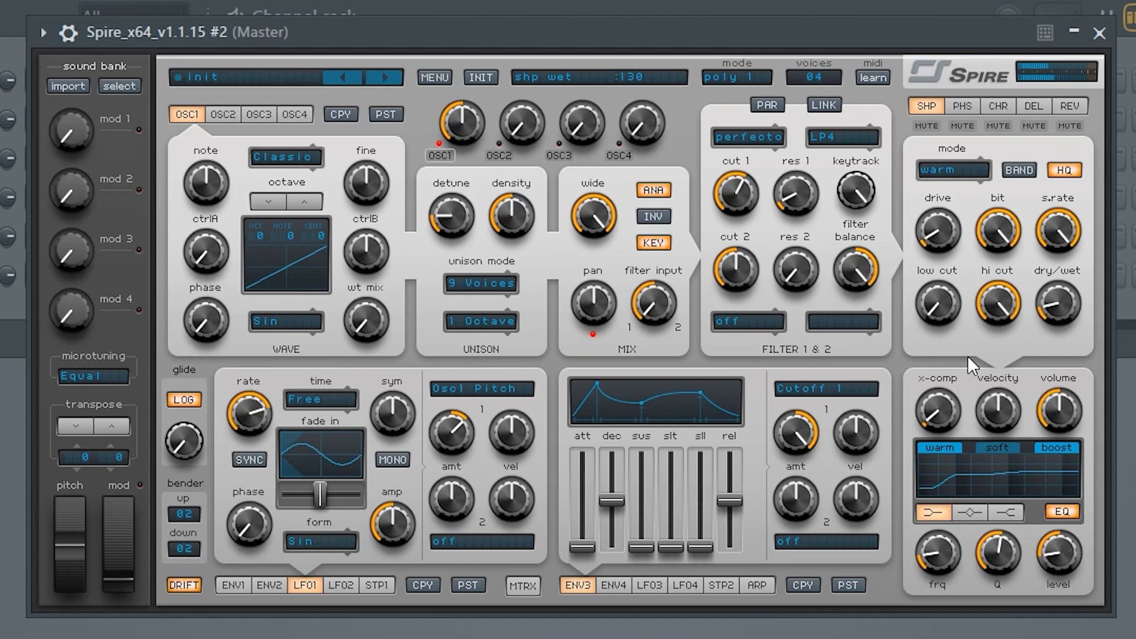
Step: Lengthen envelope 1's release, trying 506 and settling on a shorter value about a quarter of the way up
left_click(240, 585)
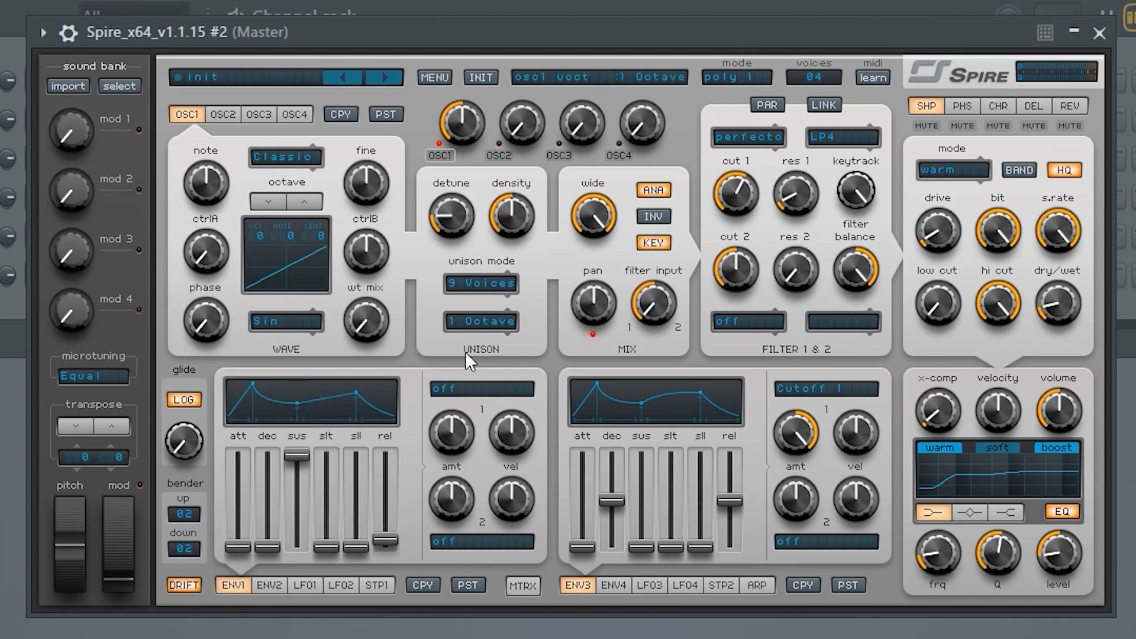
mouse_move(375, 534)
left_mouse_down()
mouse_move(385, 538)
mouse_move(386, 523)
left_mouse_up()
left_click_drag(379, 520, 381, 499)
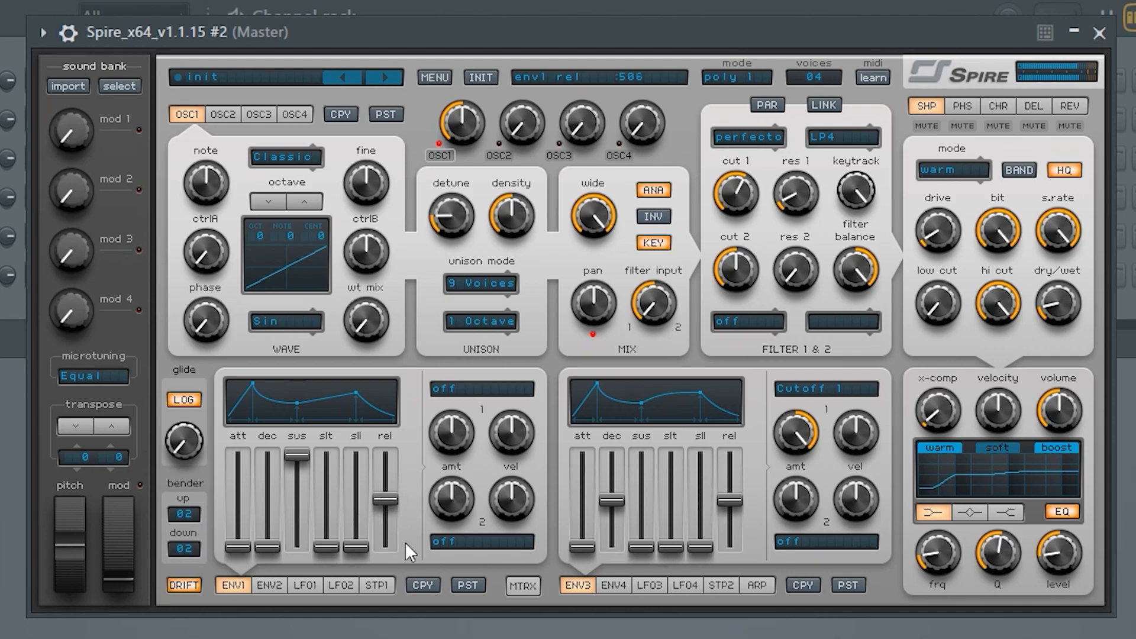
left_click_drag(390, 499, 377, 510)
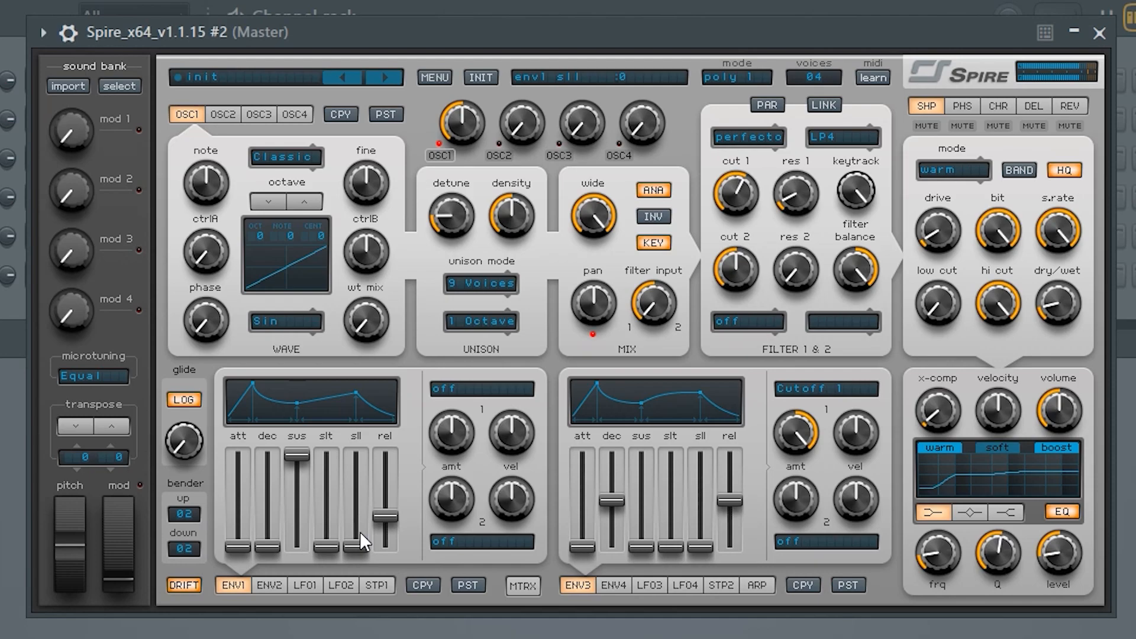
left_click_drag(385, 516, 386, 525)
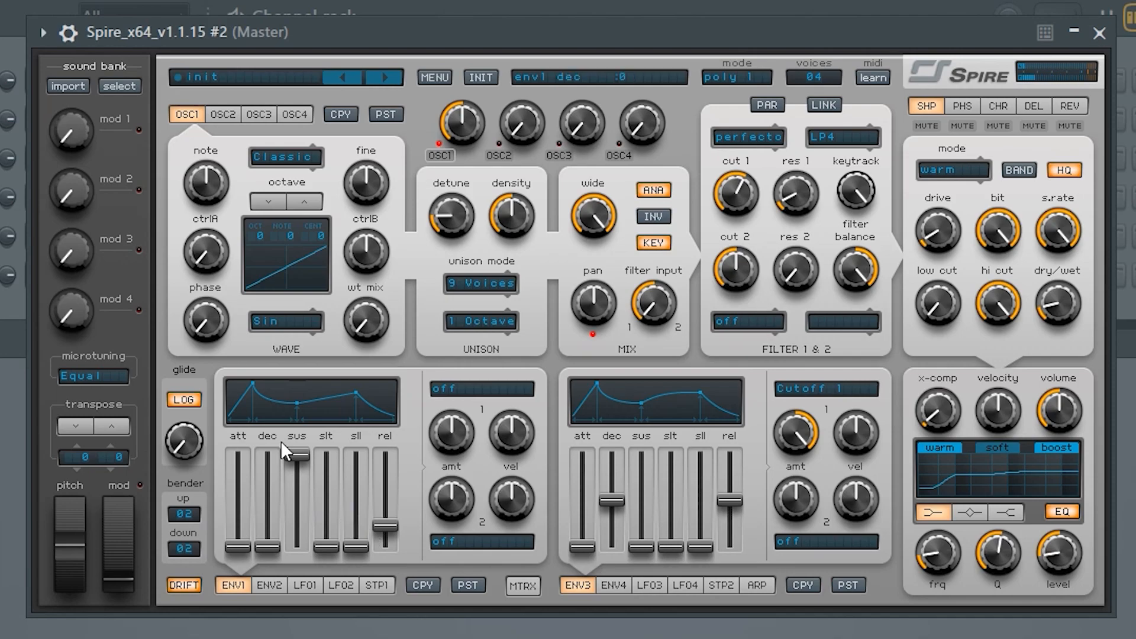
Step: Set oscillator 2's unison to 9 voices and mute oscillator 1
left_click(229, 115)
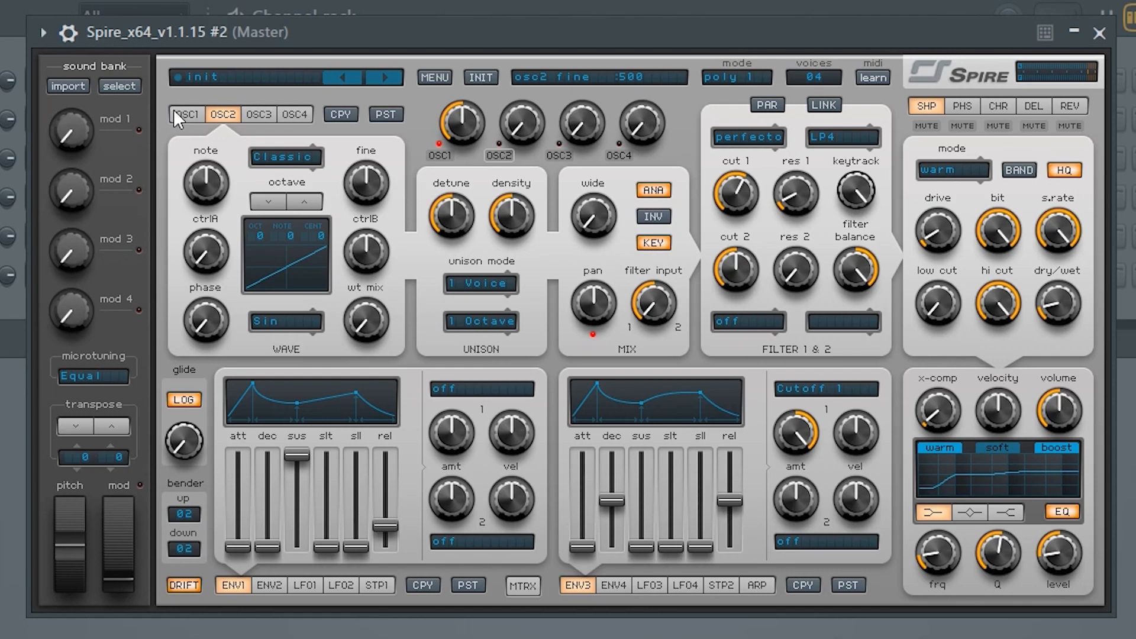
left_click(462, 312)
left_click(467, 282)
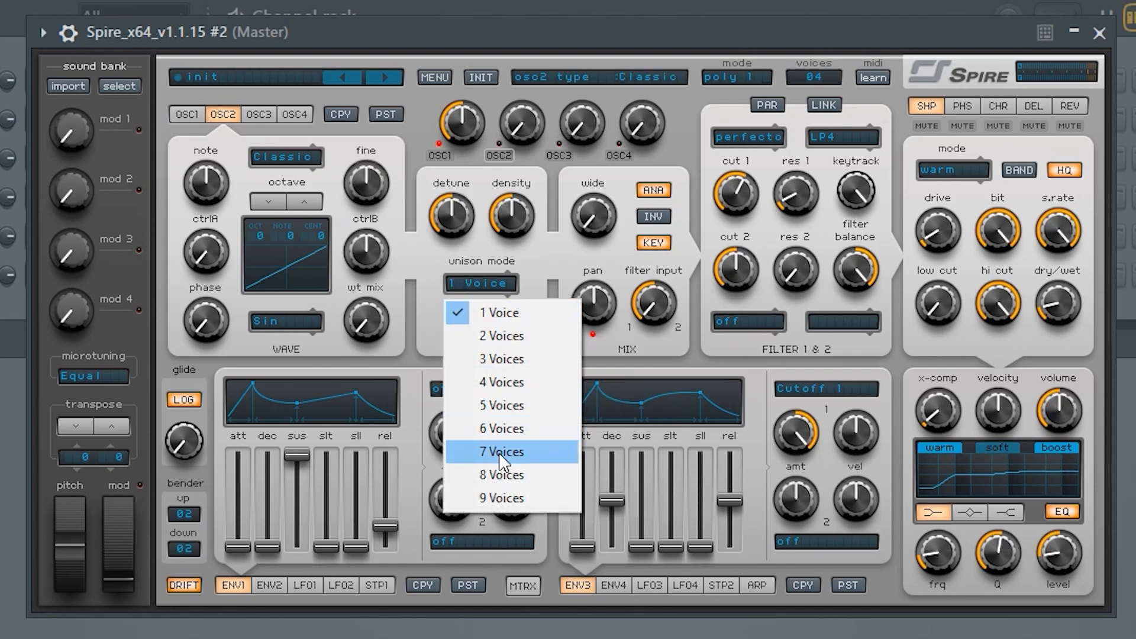
left_click(501, 497)
left_click(446, 156)
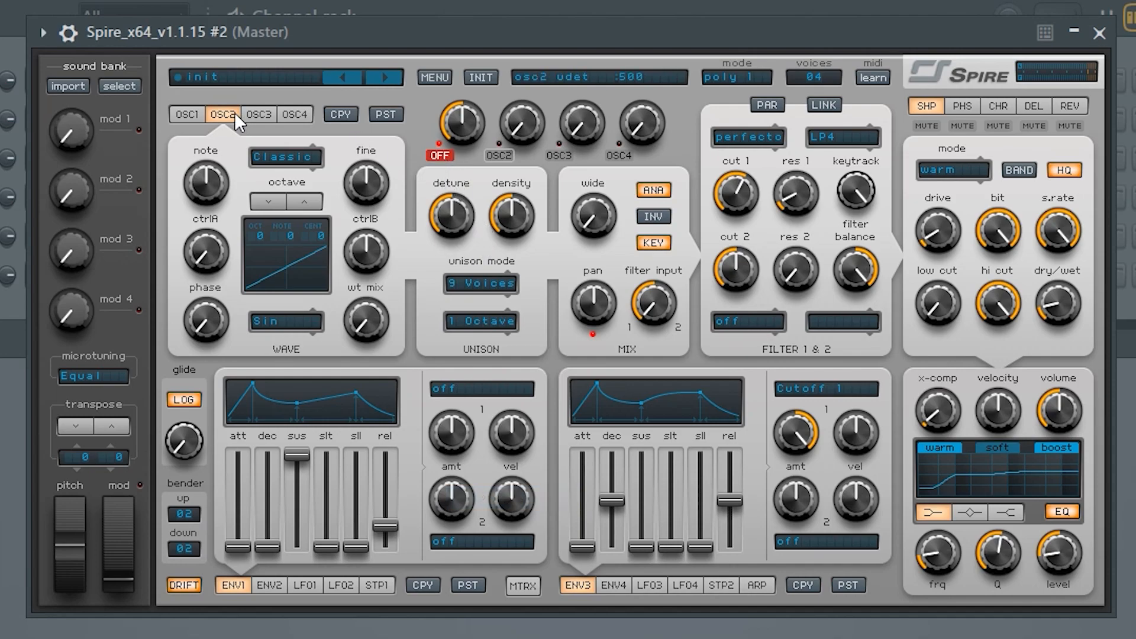
Step: Raise oscillator 2's mix level, with its stereo width at maximum and its detune above the midpoint
left_click_drag(515, 114, 517, 77)
left_click_drag(592, 207, 547, 171)
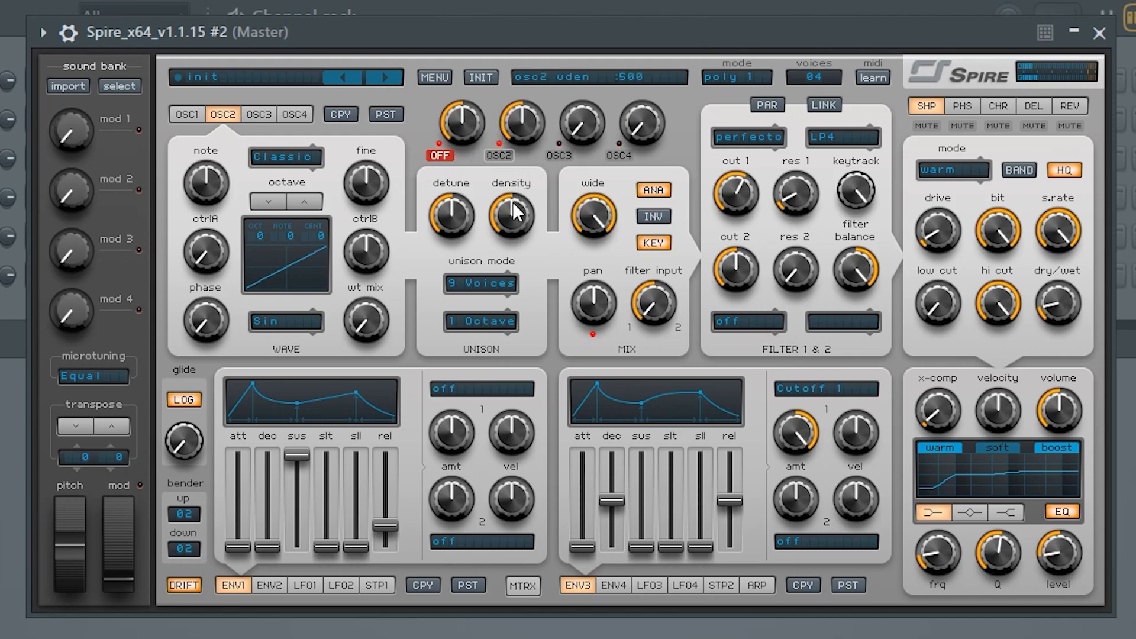
left_click_drag(463, 201, 467, 200)
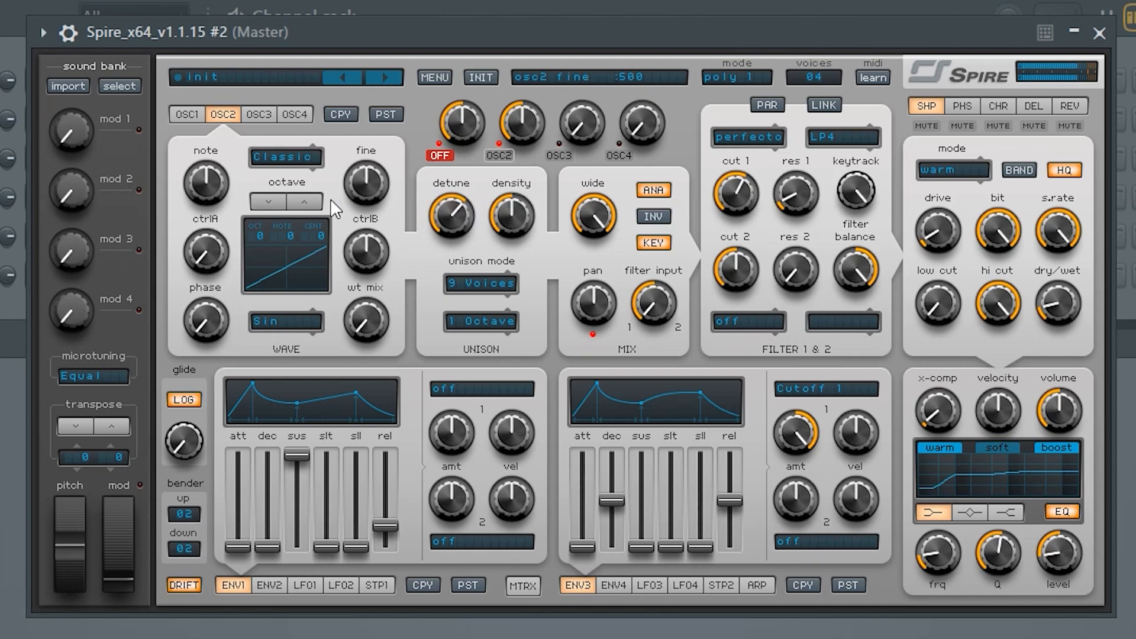
Step: Transpose oscillator 2 up one octave and blend it with the re-enabled oscillator 1 at a mix level of 390
left_click(302, 202)
left_click(452, 155)
left_click_drag(521, 137, 521, 162)
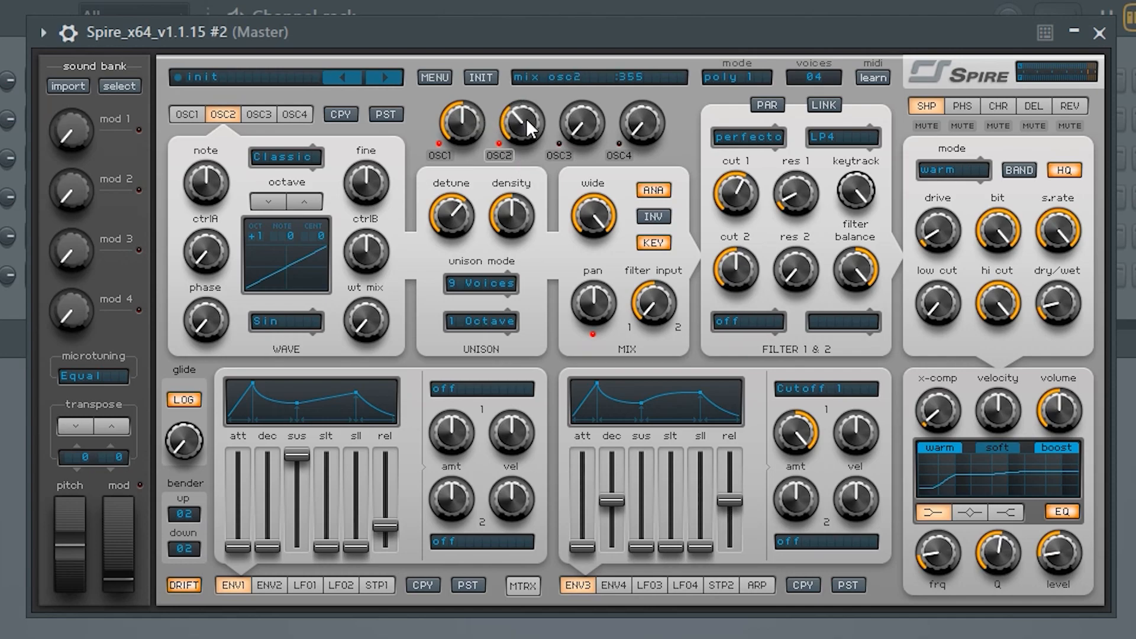
left_click_drag(531, 130, 530, 117)
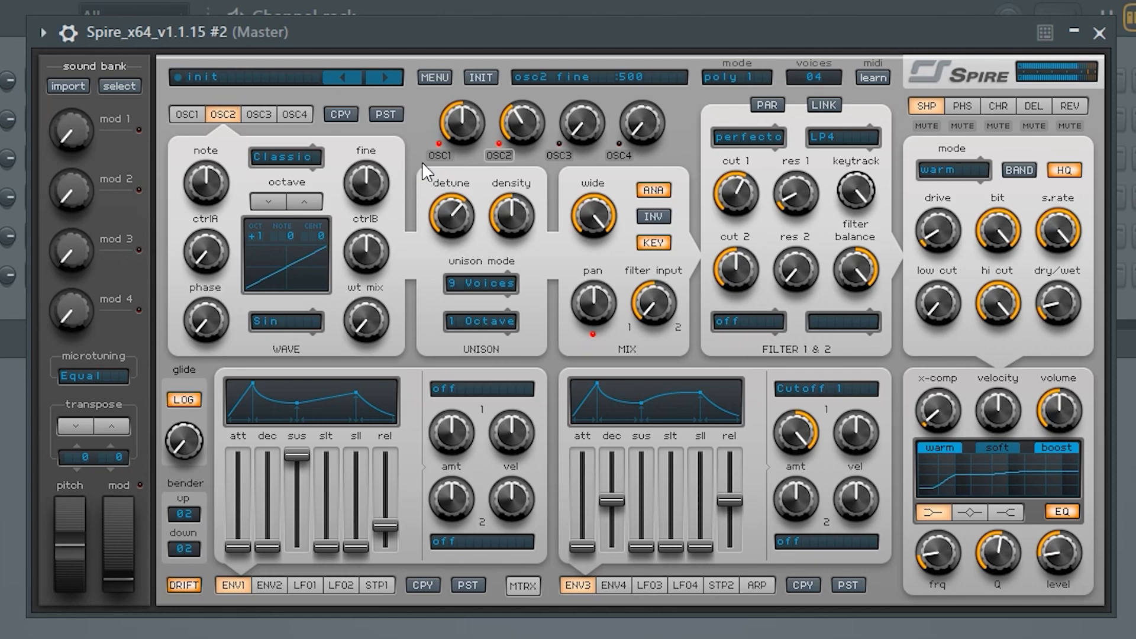
Step: Compare oscillator 2 without its +1 octave, restore it, set the unison density to 1000 and lower the detune slightly
left_click(270, 200)
left_click(297, 200)
left_click_drag(520, 222, 585, 99)
left_click_drag(468, 214, 458, 227)
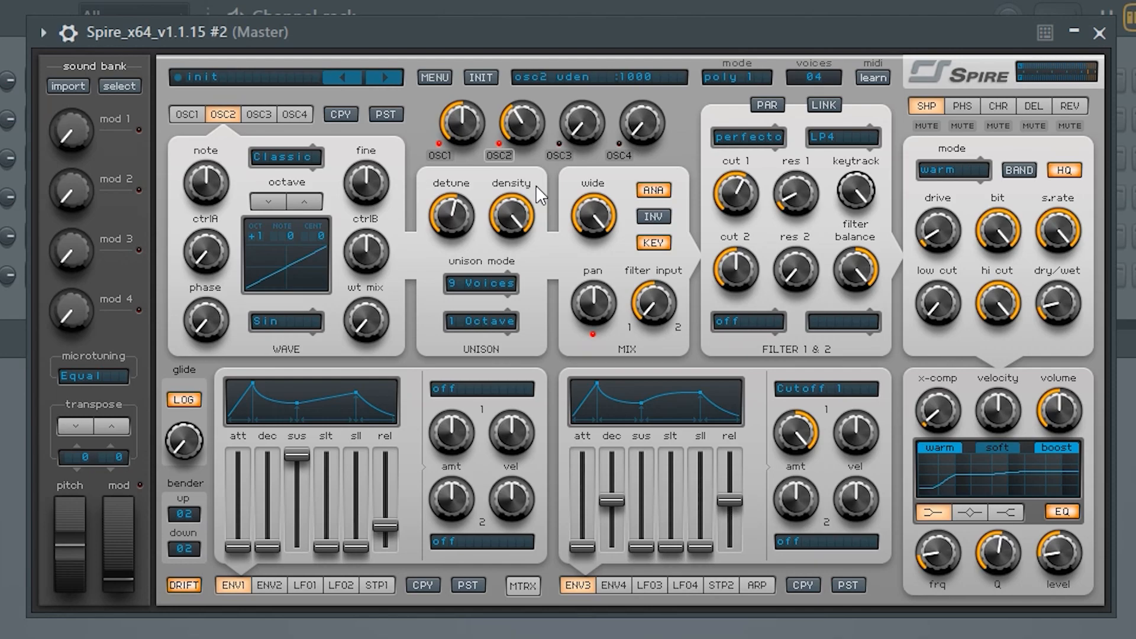
left_click(178, 115)
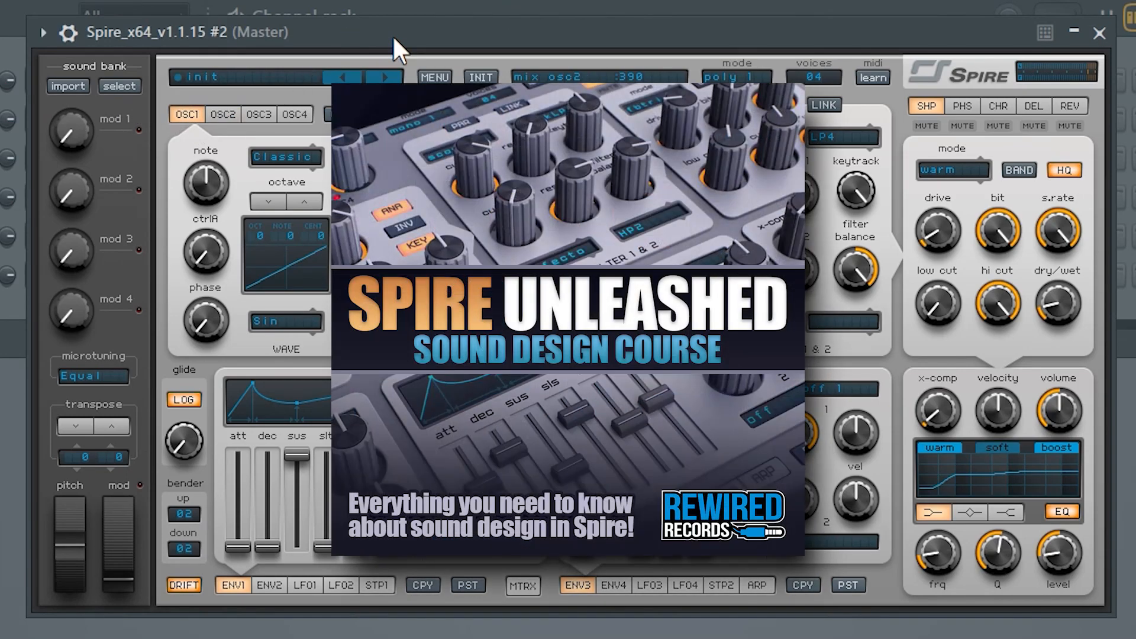